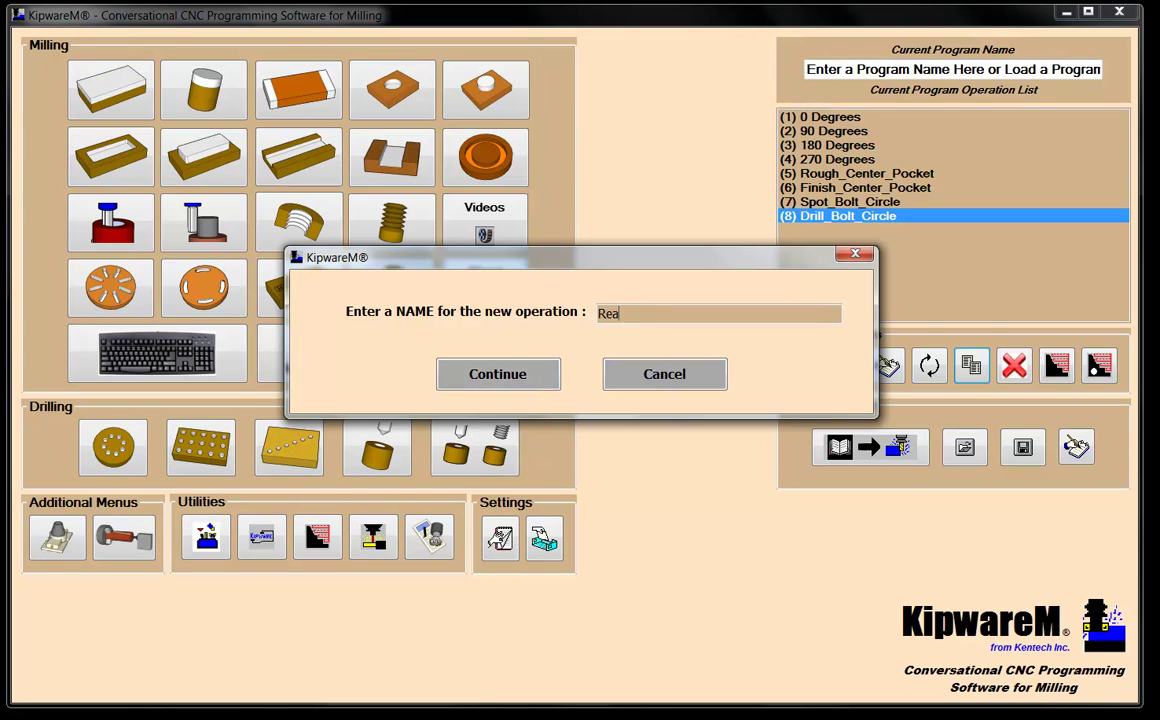
Step: Name the new operation Ream_Bolt_Circle and open it for editing
{"action": "type", "text": "m_Bolt_Circle"}
{"action": "left_click", "coordinate": [466, 382]}
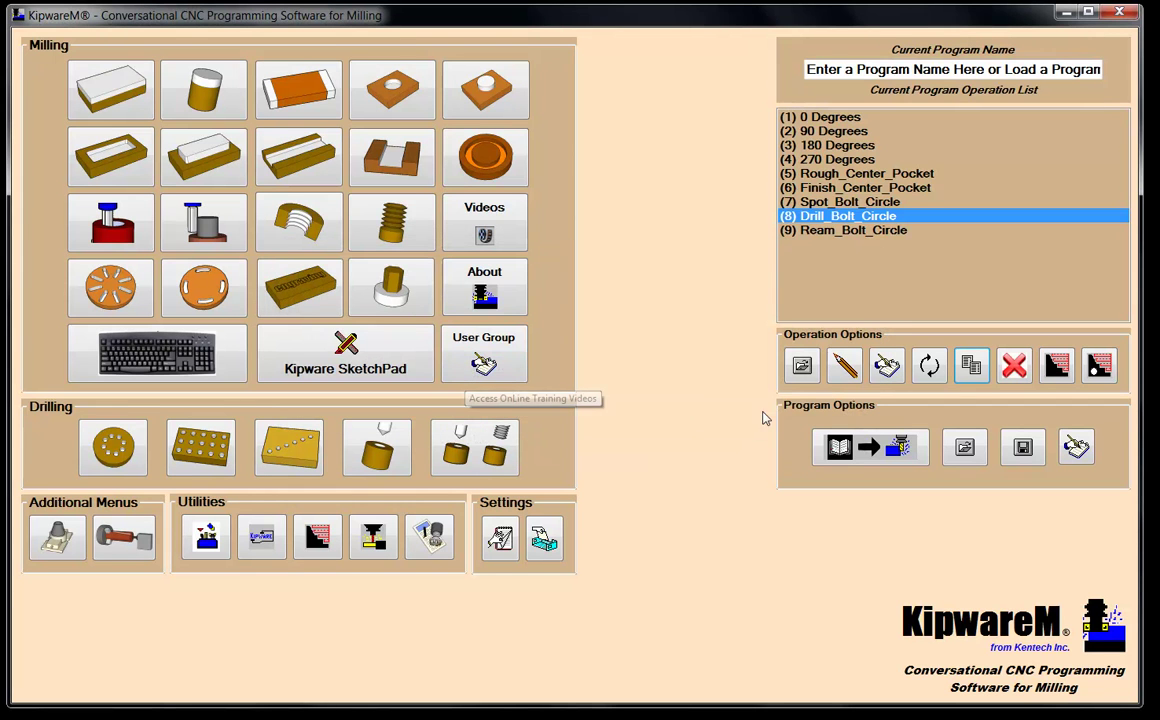
{"action": "double_click", "coordinate": [839, 231]}
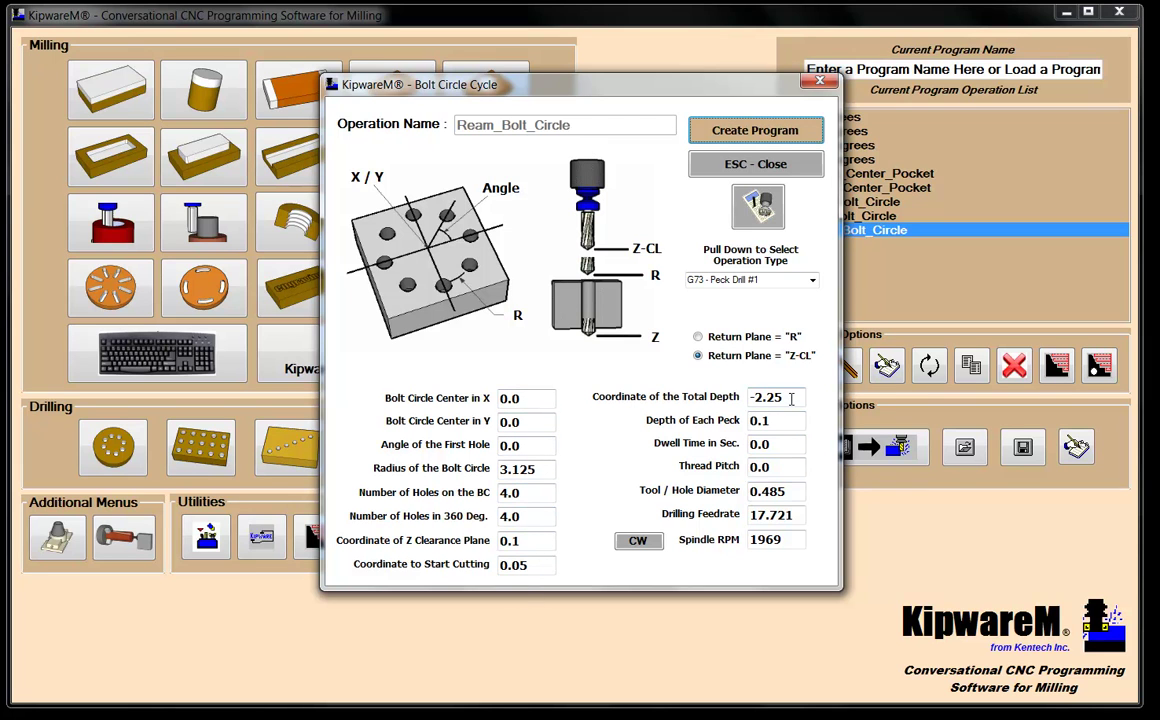
Step: Set Ream_Bolt_Circle's cycle to G81 - Spot Drill and bring up the speed/feed calculator
{"action": "left_click", "coordinate": [738, 280]}
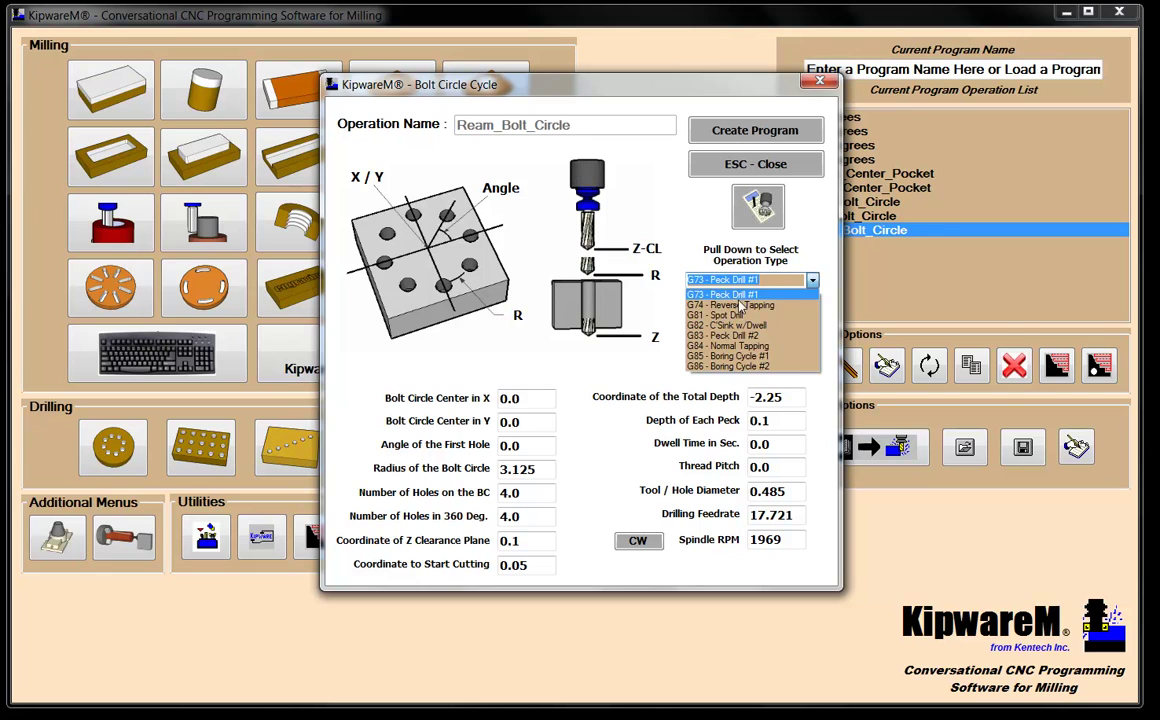
{"action": "left_click", "coordinate": [726, 315]}
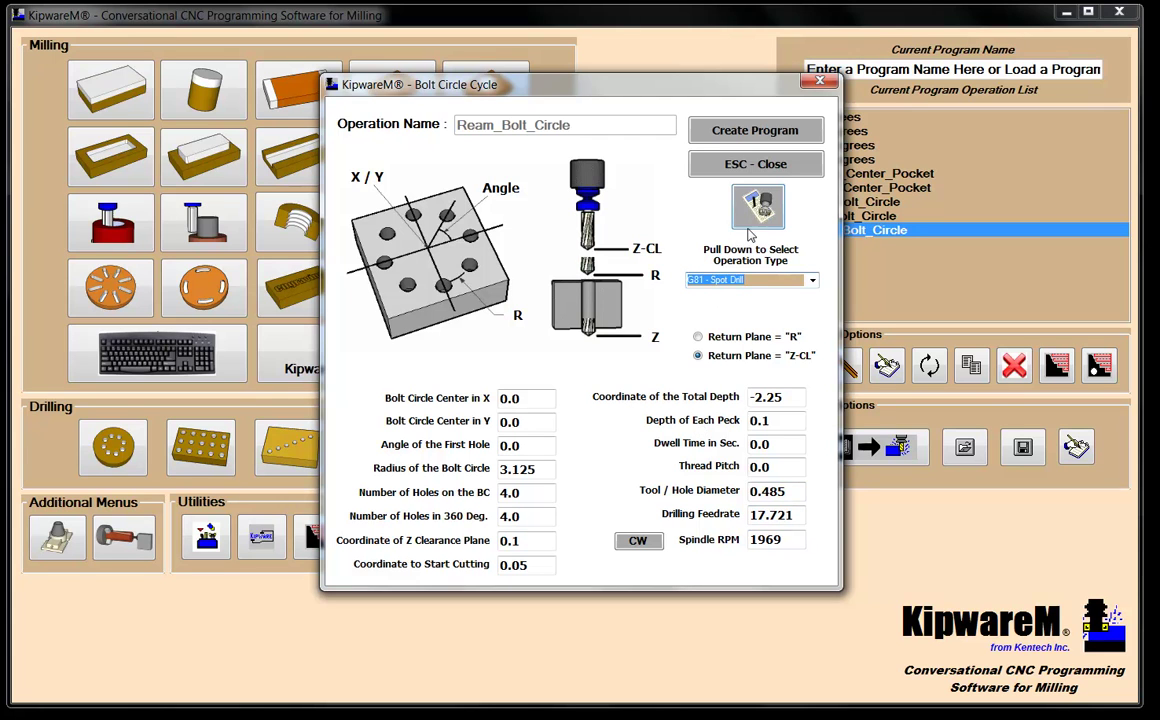
{"action": "left_click", "coordinate": [813, 282]}
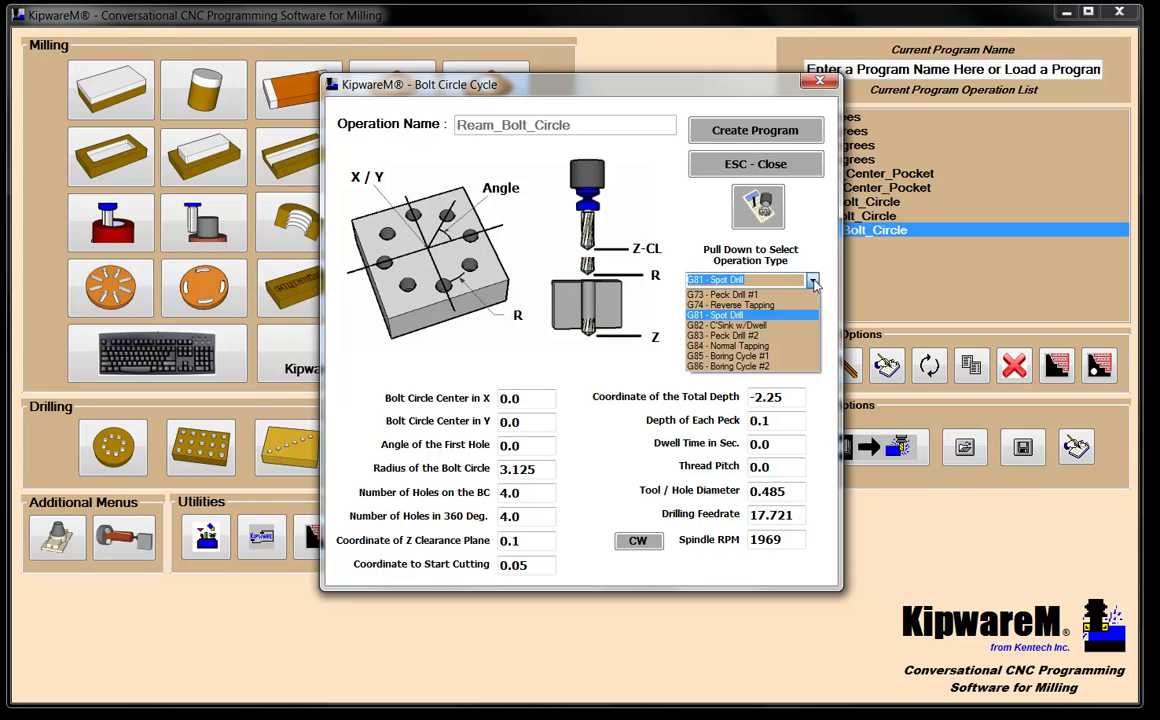
{"action": "left_click", "coordinate": [813, 284]}
{"action": "left_click", "coordinate": [758, 206]}
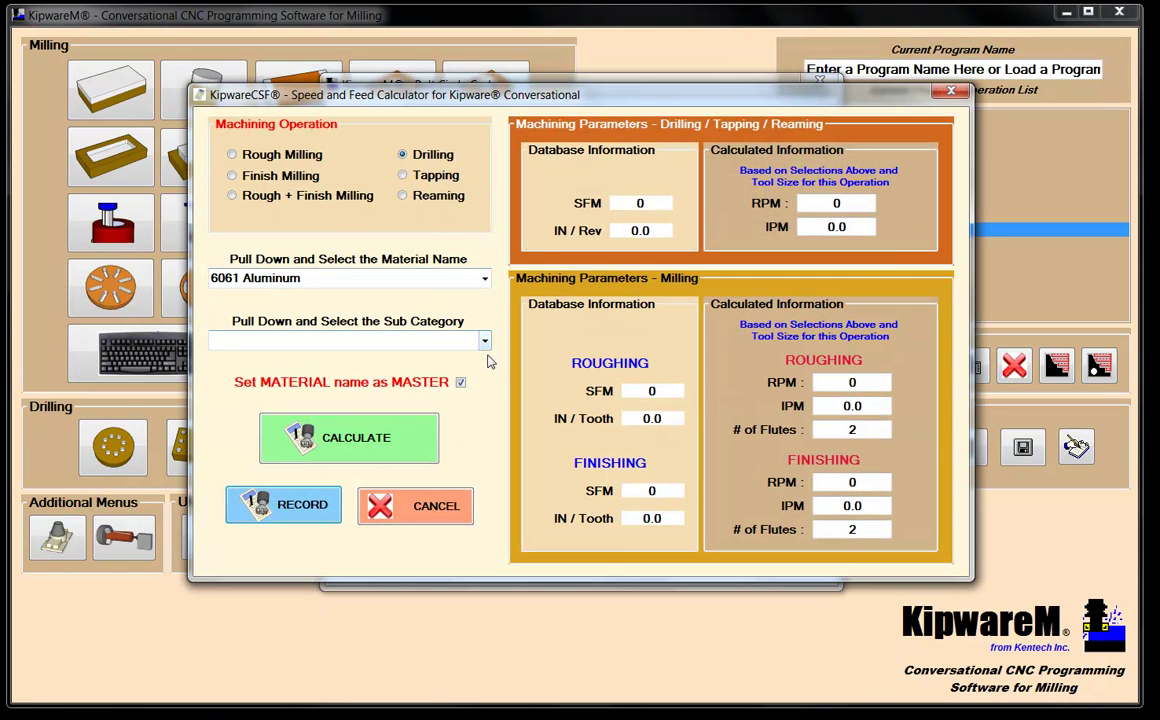
Step: Calculate HSS reaming for 6061 Aluminum (1969 RPM, 29.535 feed) and record it to the operation
{"action": "left_click", "coordinate": [481, 344]}
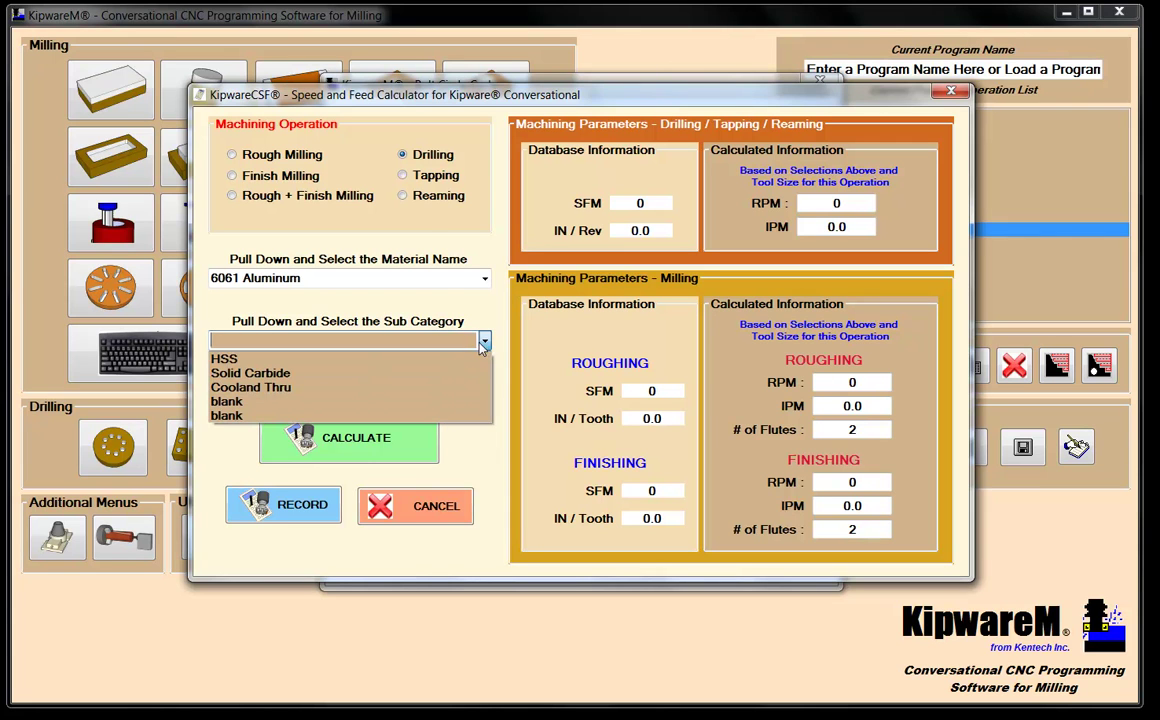
{"action": "left_click", "coordinate": [421, 205]}
{"action": "left_click", "coordinate": [405, 197]}
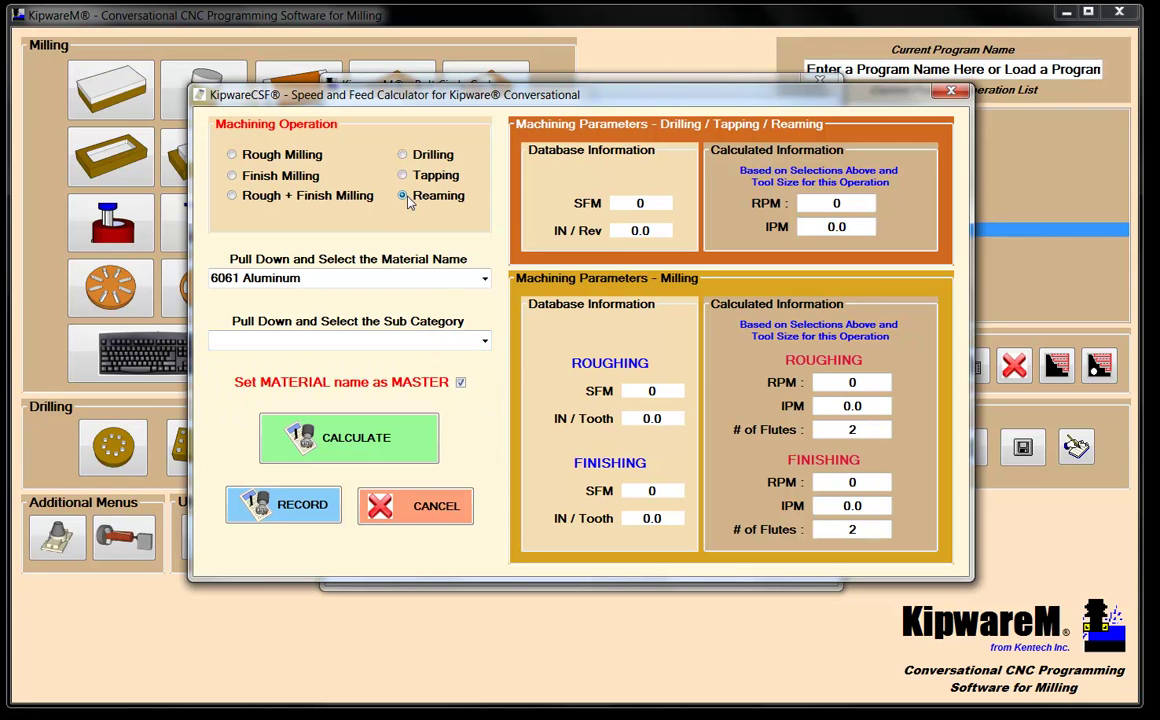
{"action": "left_click", "coordinate": [481, 343]}
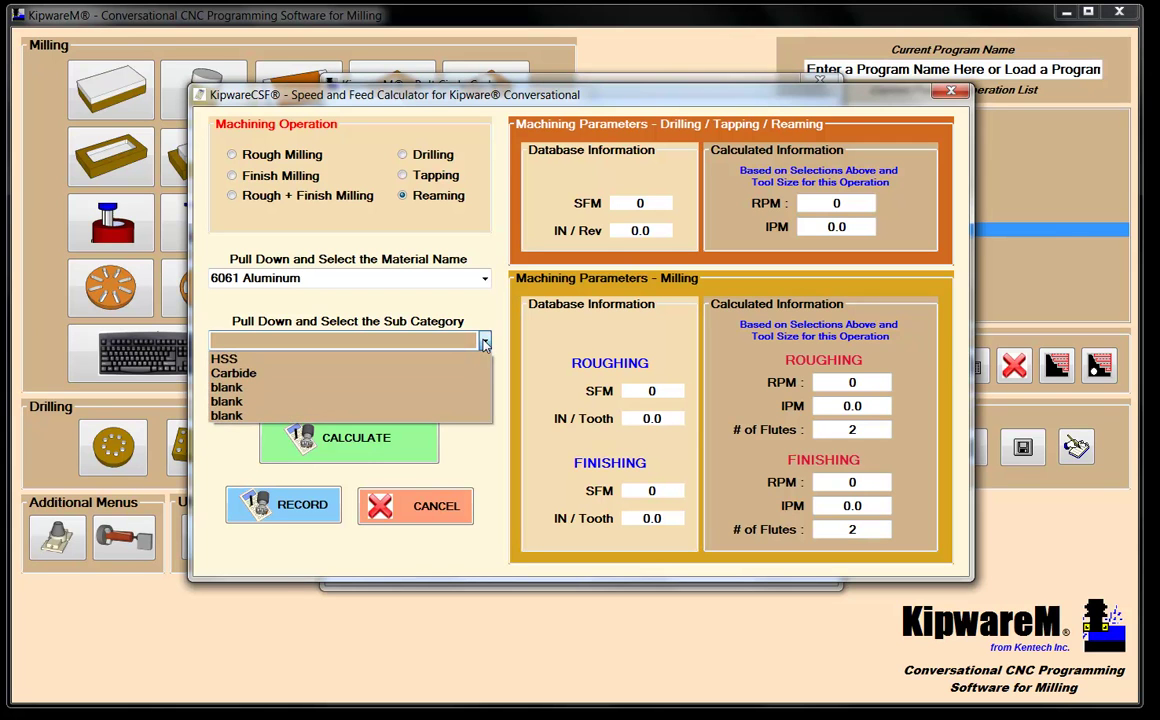
{"action": "left_click", "coordinate": [250, 360]}
{"action": "left_click", "coordinate": [335, 445]}
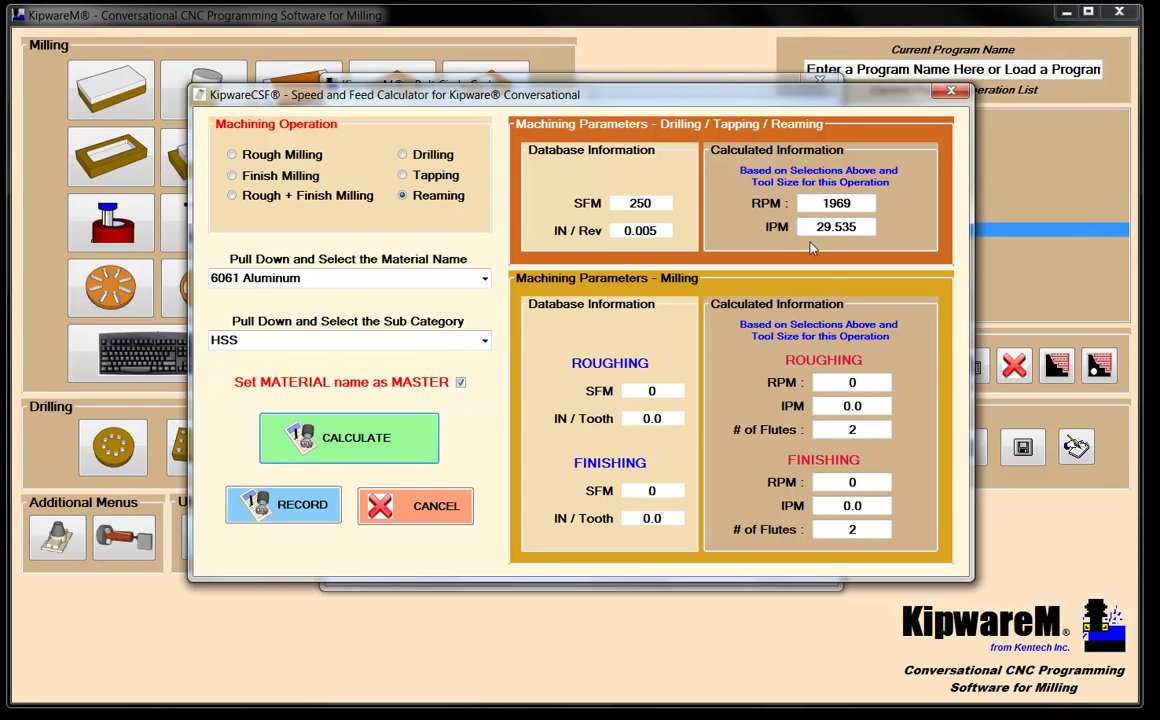
{"action": "left_click", "coordinate": [310, 504]}
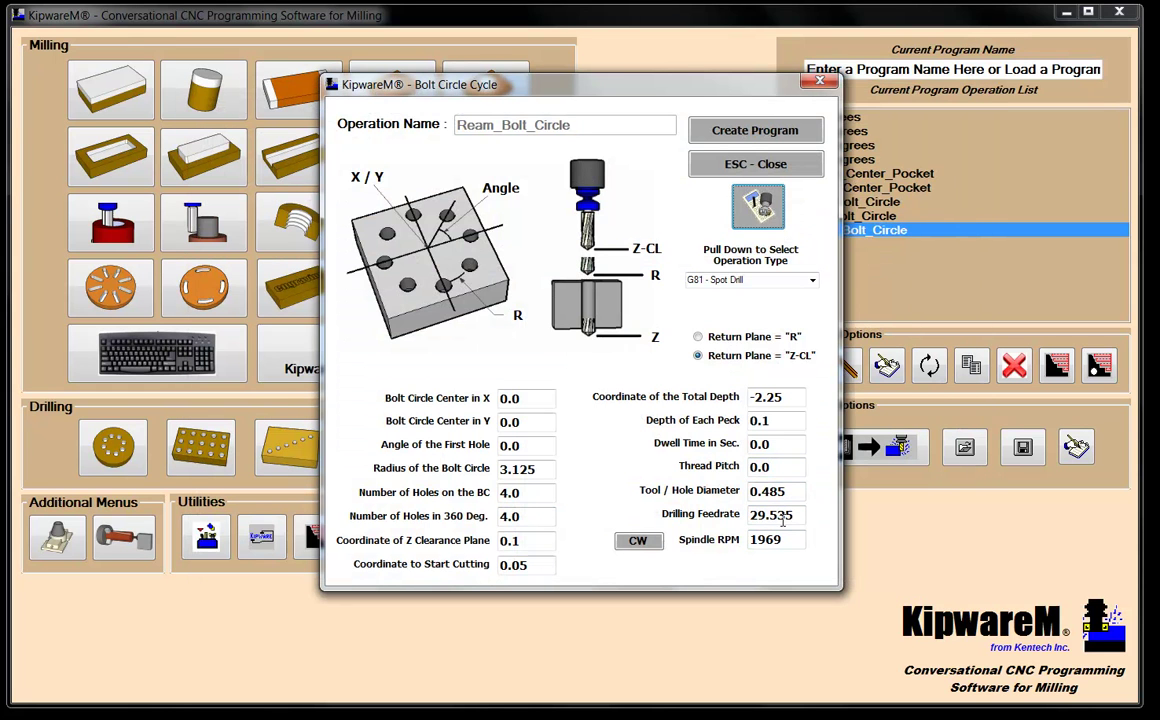
Step: Save the updated Ream_Bolt_Circle operation and start creating the main program
{"action": "left_click", "coordinate": [768, 138]}
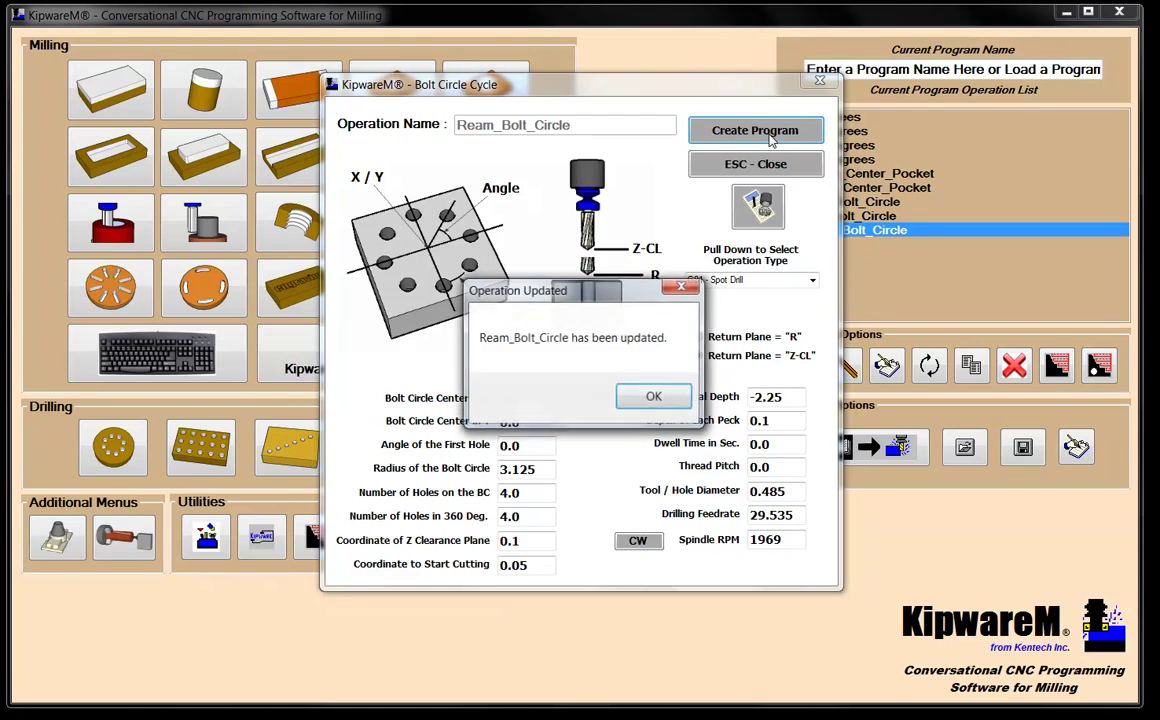
{"action": "left_click", "coordinate": [655, 397]}
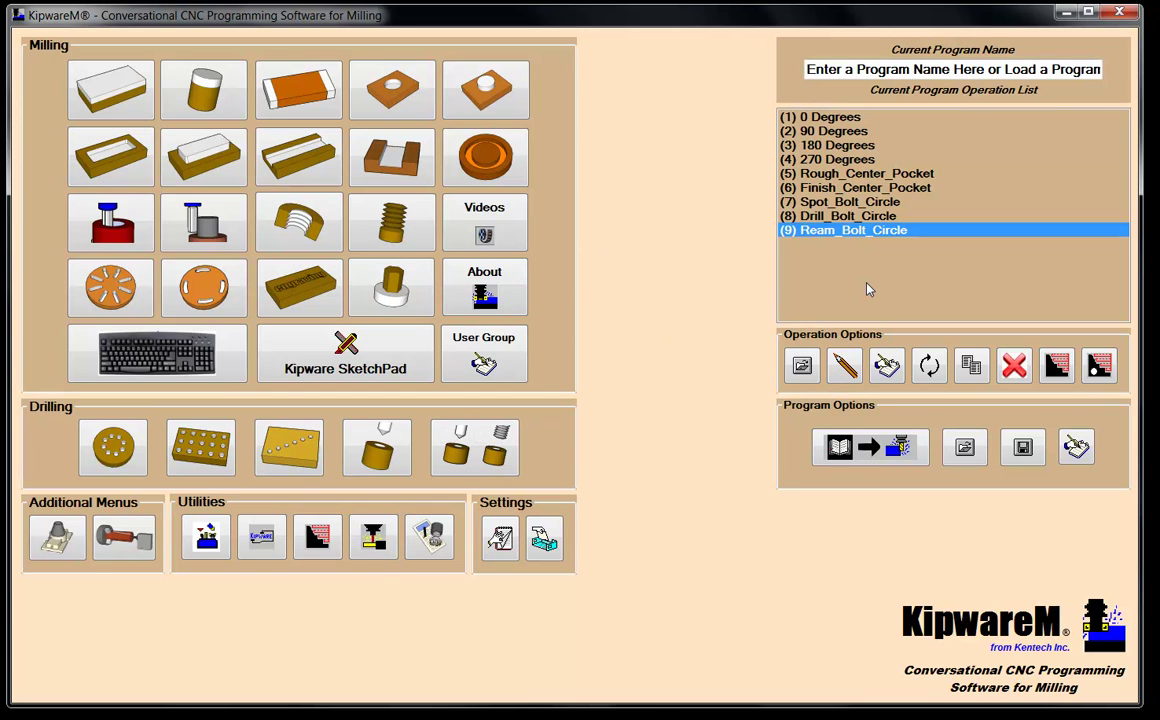
{"action": "left_click", "coordinate": [860, 455]}
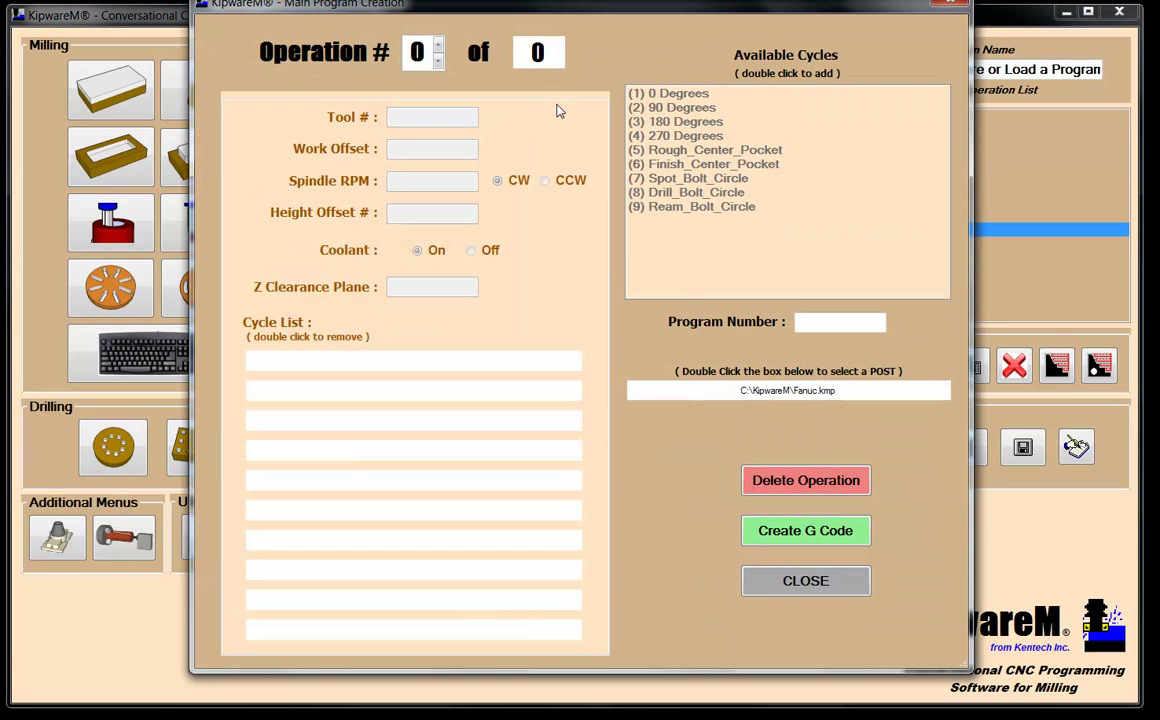
Step: Add operation 1 with tool 01, height offset 01 and Z clearance 4
{"action": "left_click", "coordinate": [440, 47]}
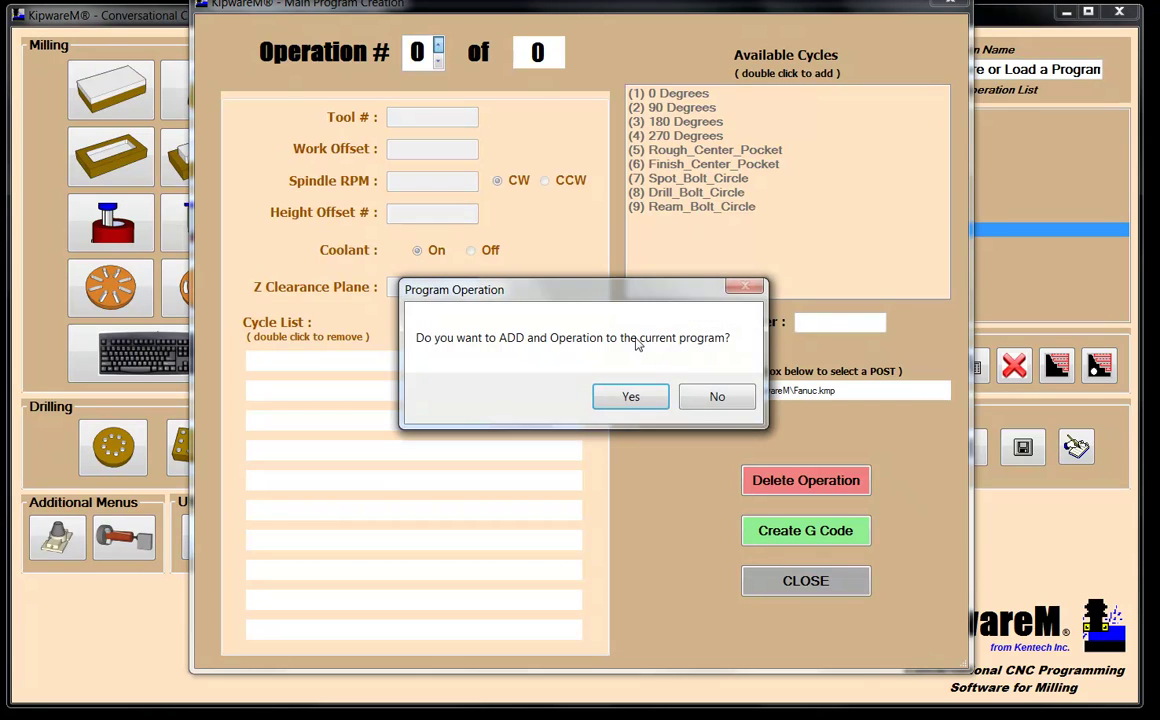
{"action": "left_click", "coordinate": [616, 406]}
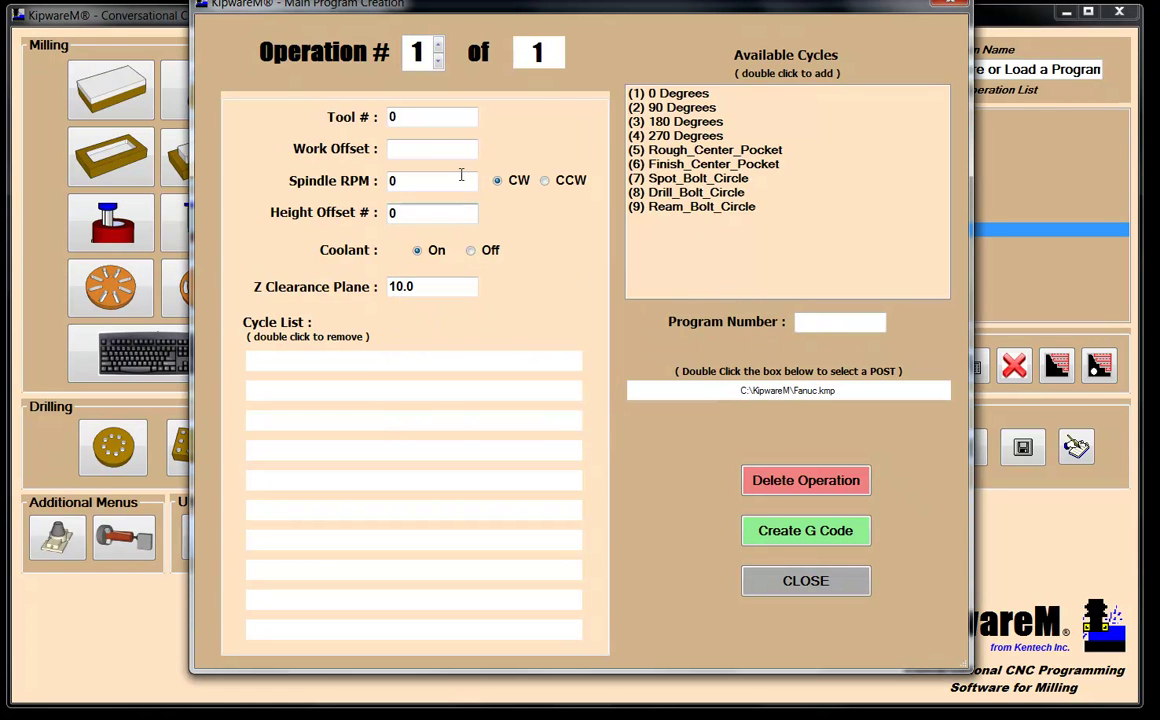
{"action": "left_click", "coordinate": [433, 118]}
{"action": "left_click_drag", "start_coordinate": [433, 118], "coordinate": [358, 128]}
{"action": "type", "text": "01"}
{"action": "key", "text": "Tab"}
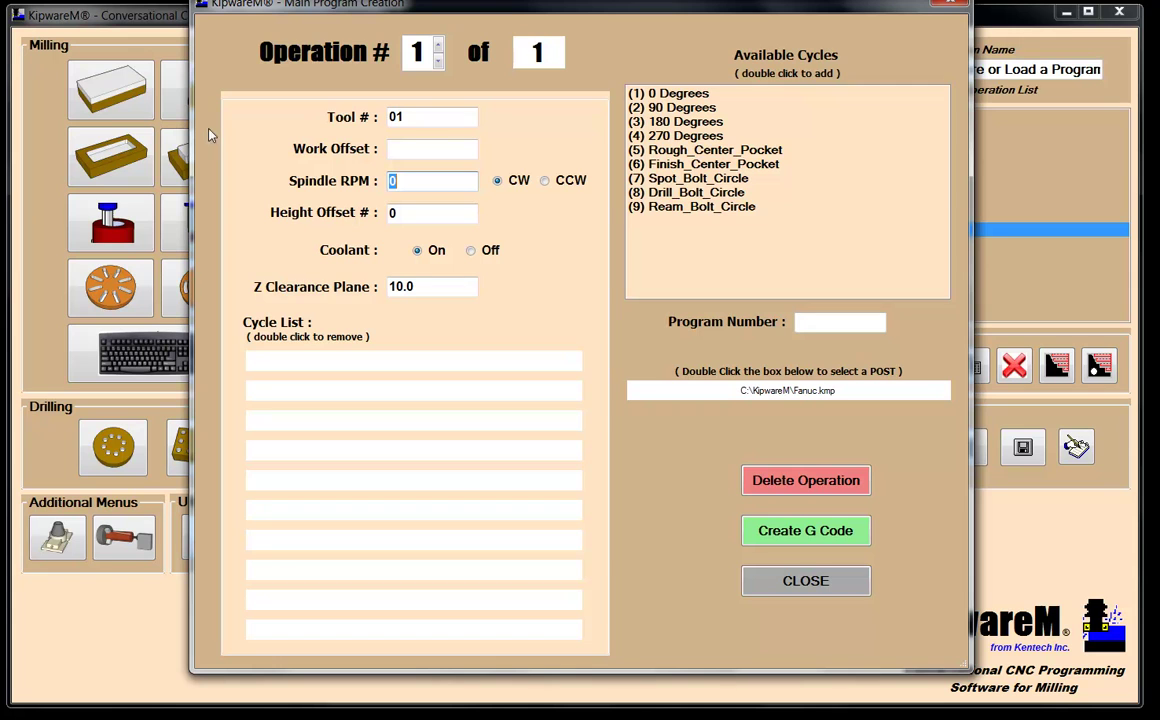
{"action": "key", "text": "Tab"}
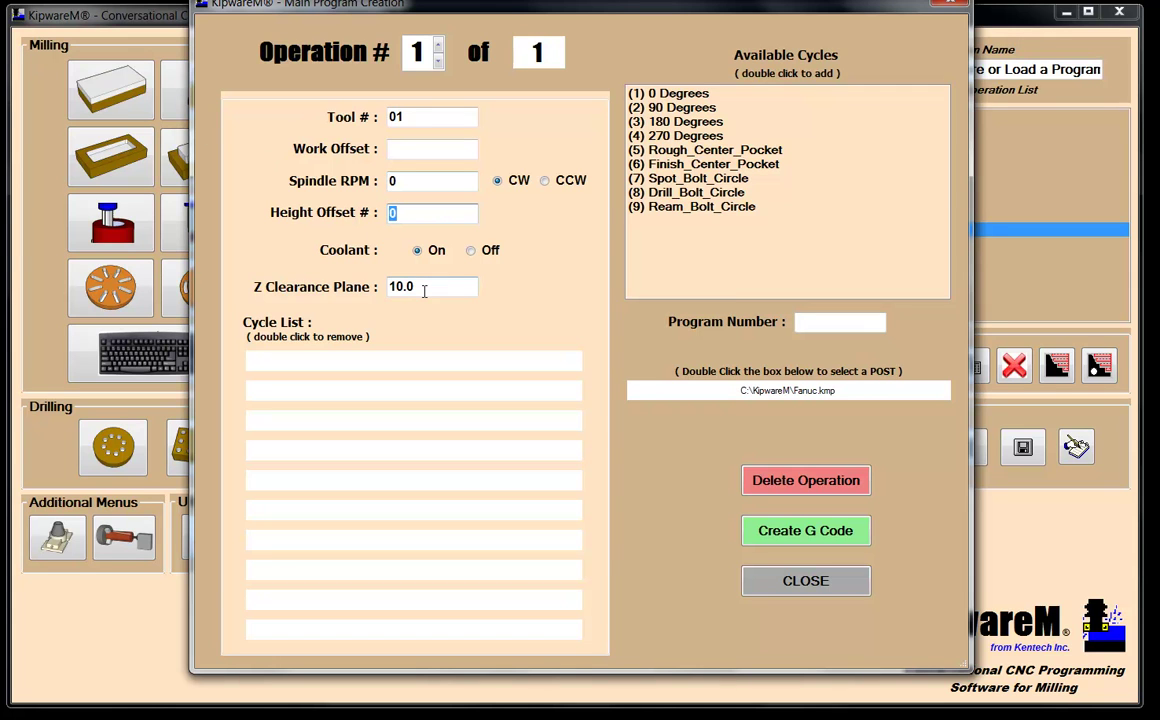
{"action": "type", "text": "01"}
{"action": "key", "text": "Tab"}
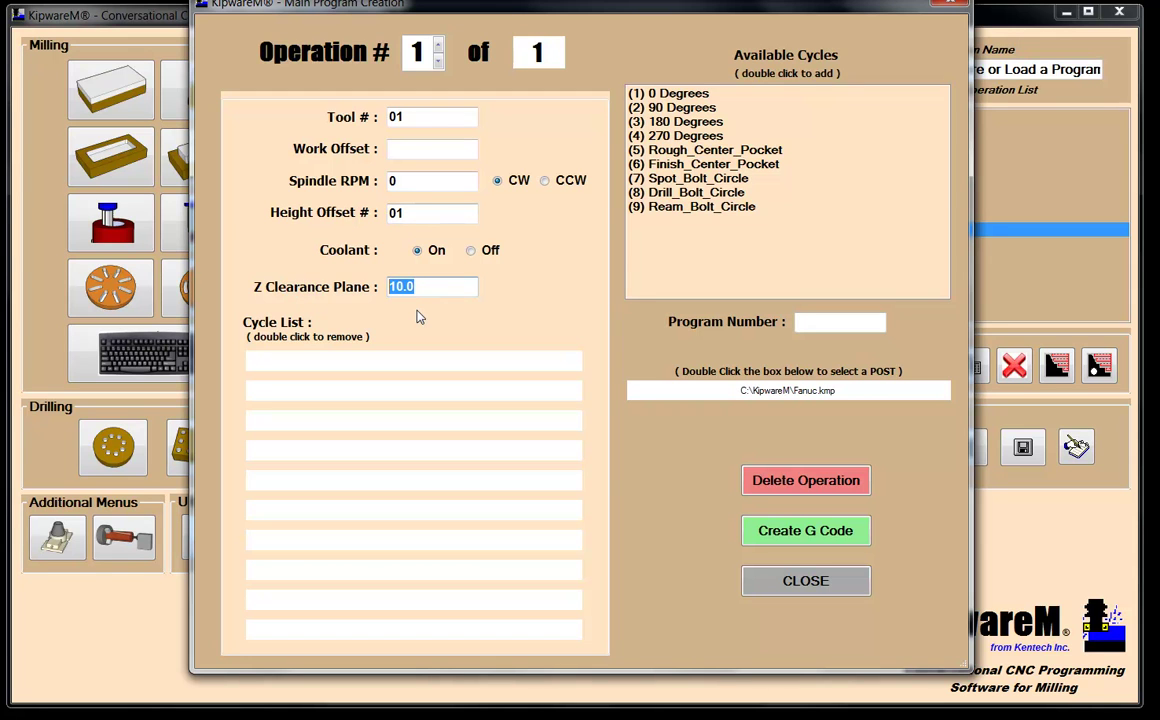
{"action": "type", "text": "4"}
Step: Pair 0, 90, 180 and 270 Degrees each with Rough_Center_Pocket in the cycle list
{"action": "double_click", "coordinate": [628, 93]}
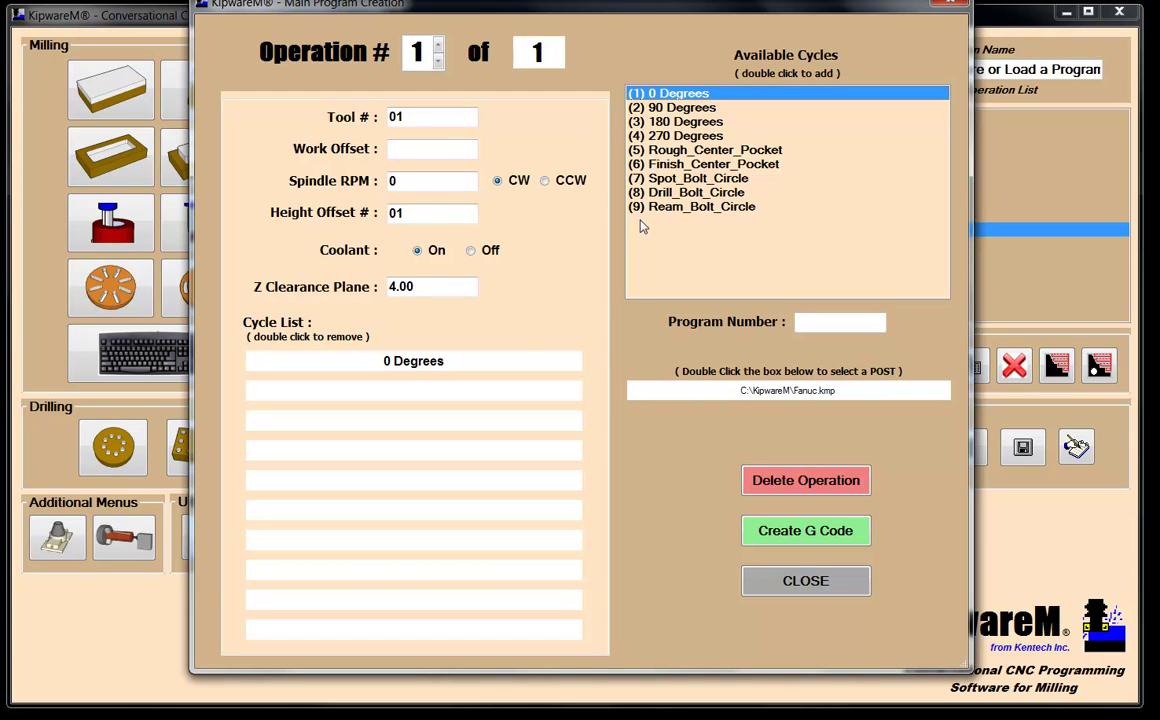
{"action": "double_click", "coordinate": [679, 152]}
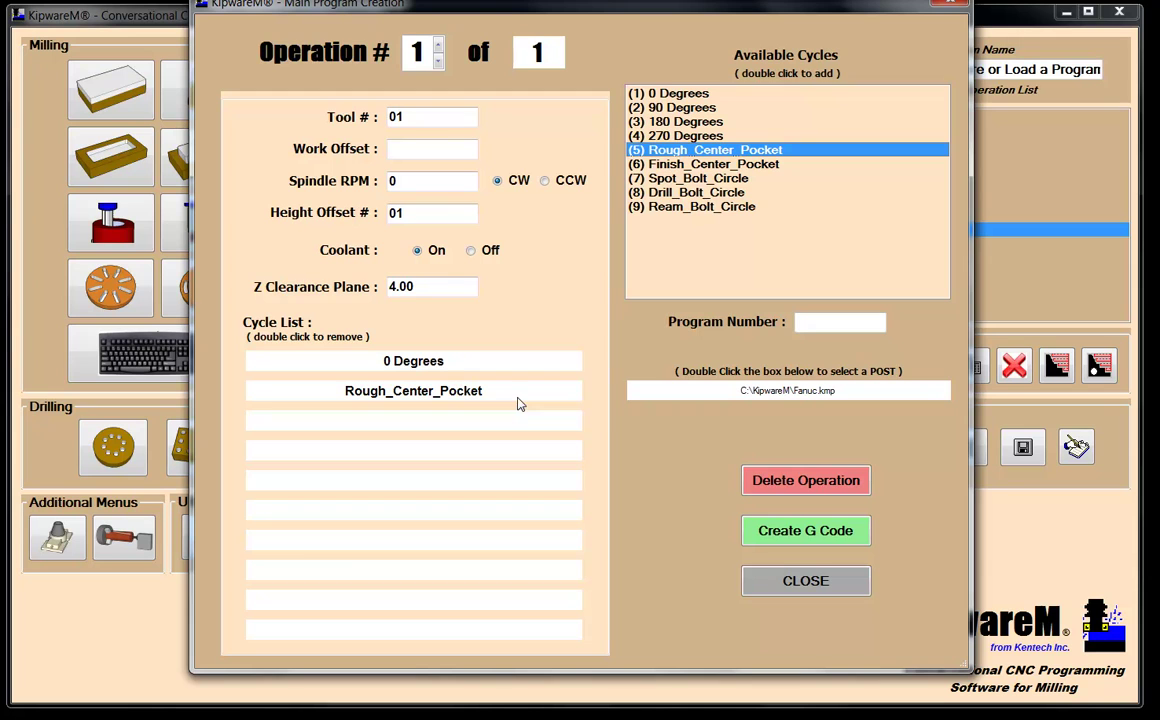
{"action": "double_click", "coordinate": [686, 108]}
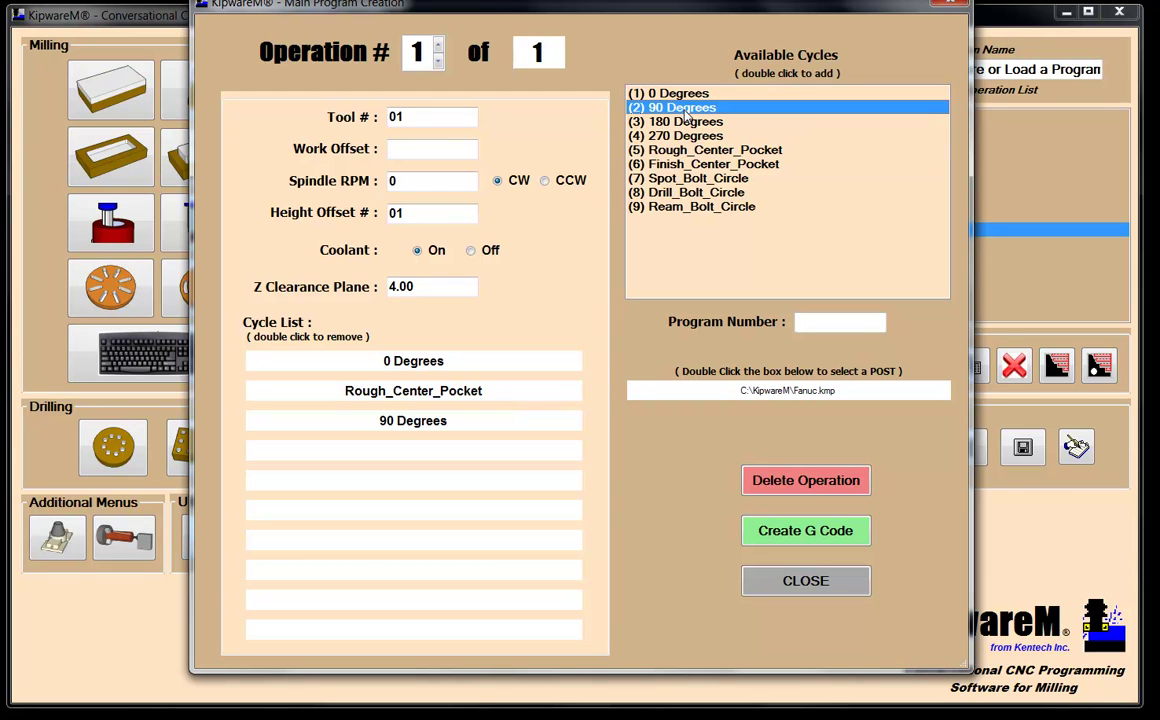
{"action": "double_click", "coordinate": [679, 150]}
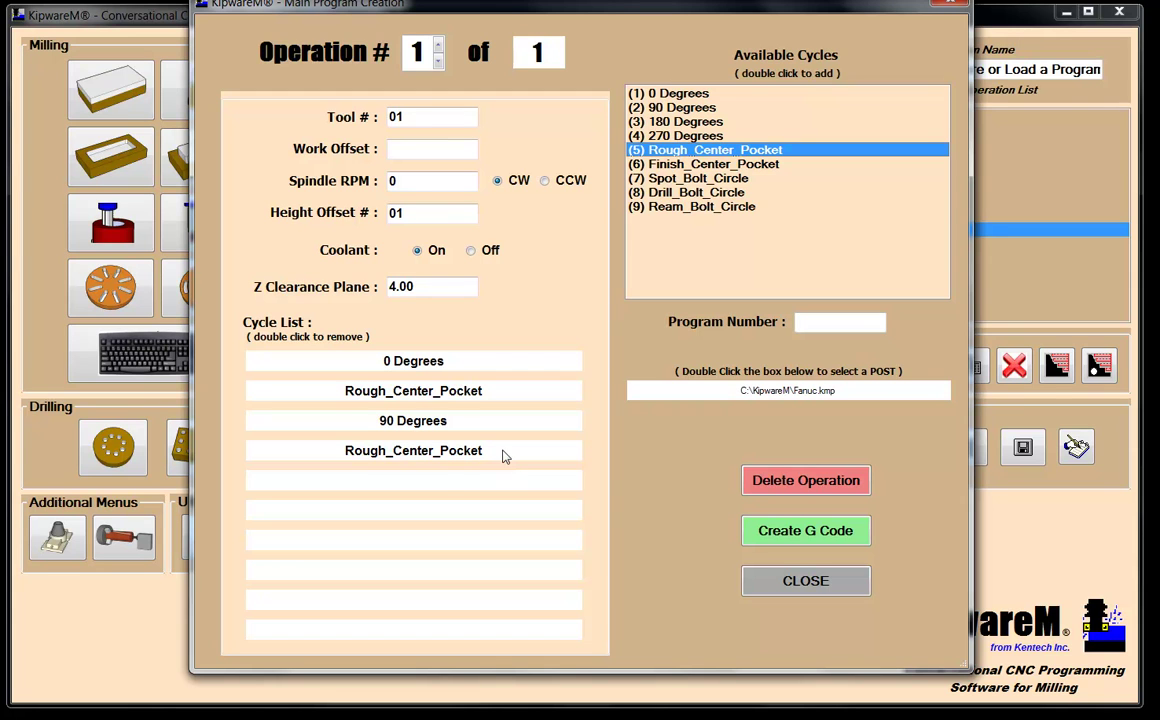
{"action": "double_click", "coordinate": [663, 122]}
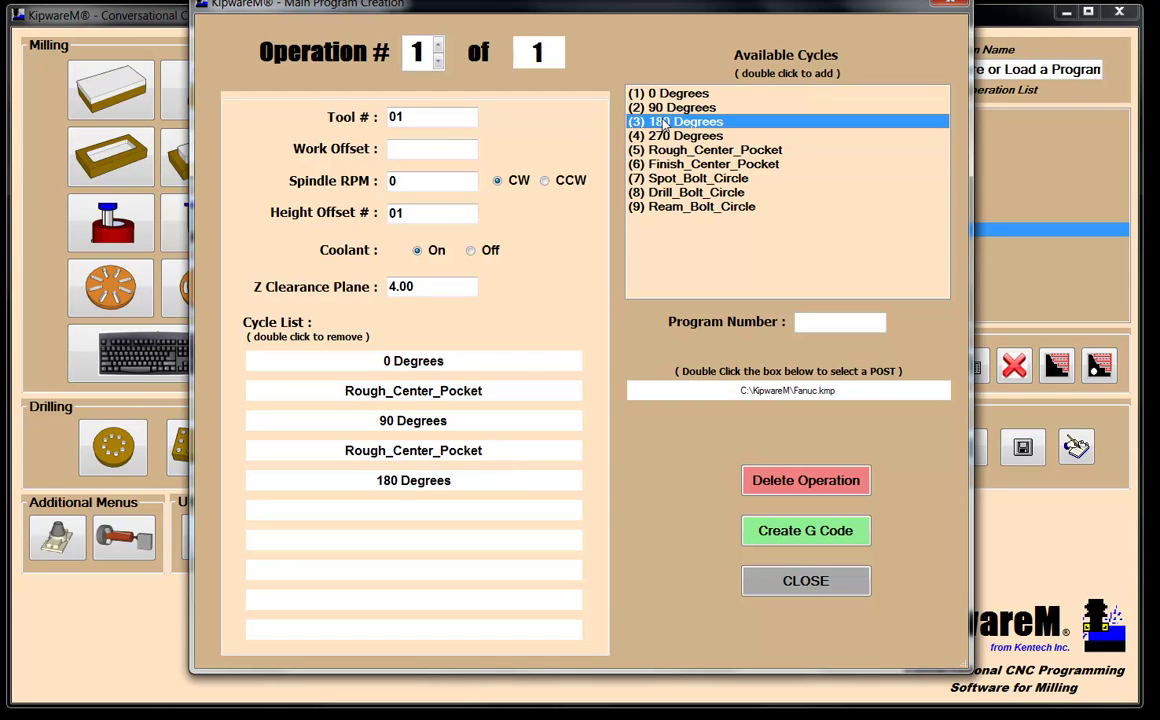
{"action": "double_click", "coordinate": [668, 150]}
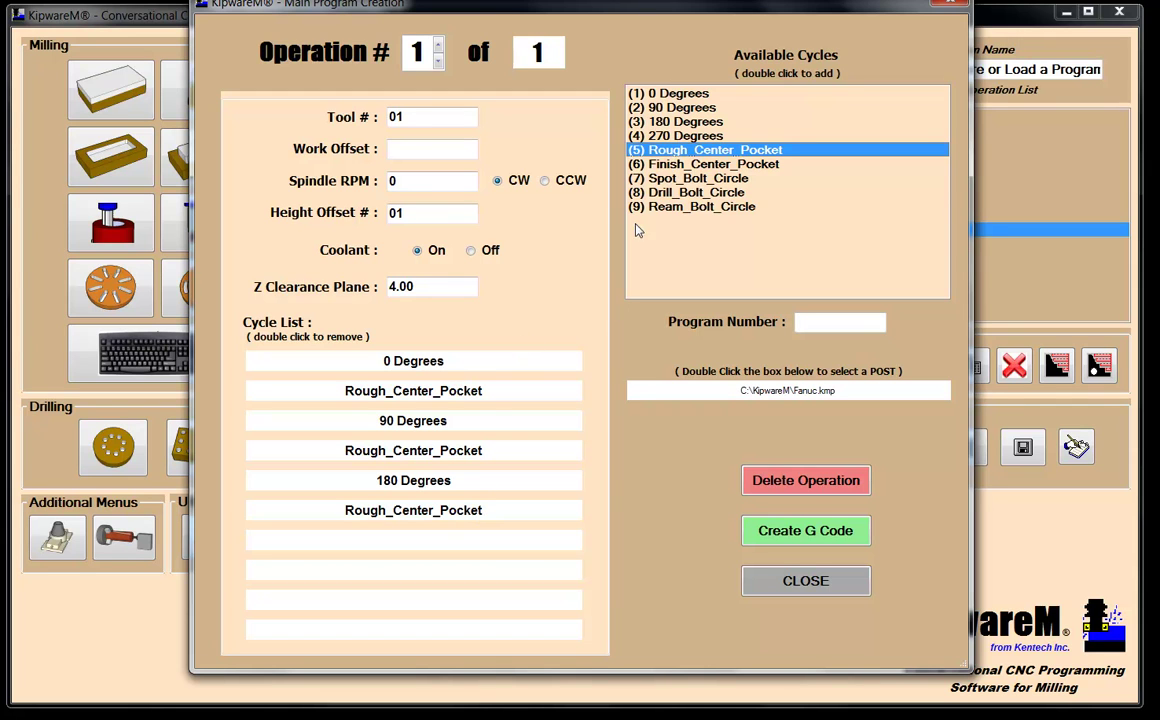
{"action": "double_click", "coordinate": [675, 136]}
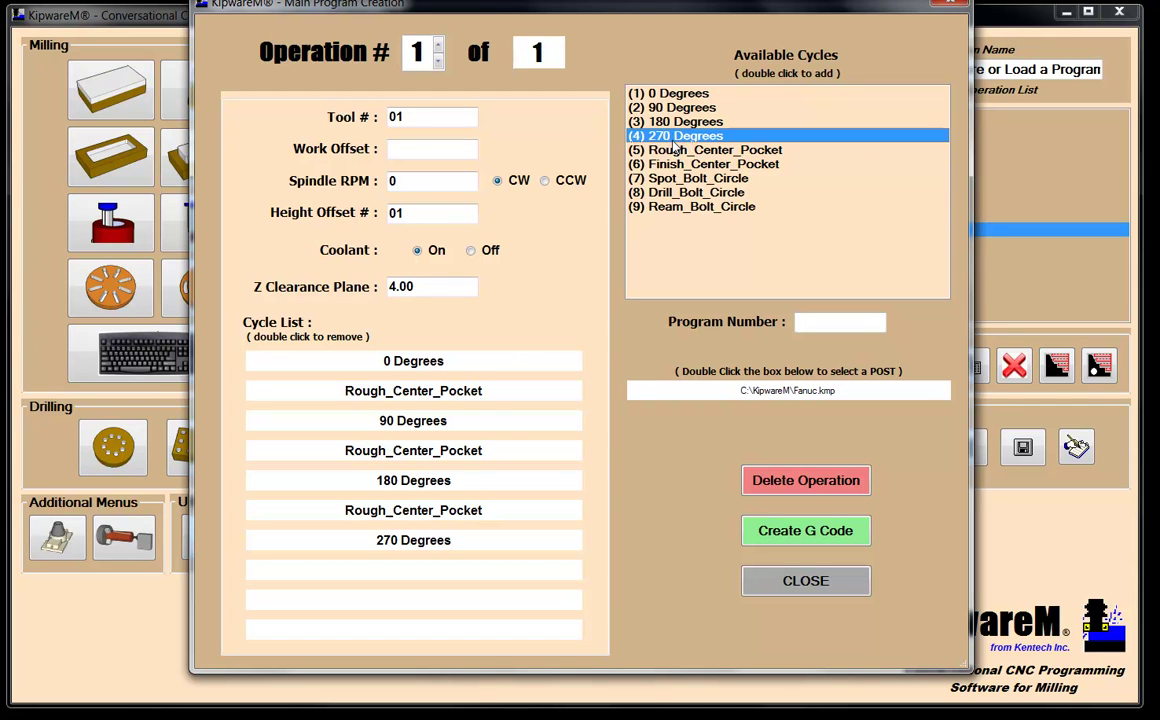
{"action": "double_click", "coordinate": [680, 150]}
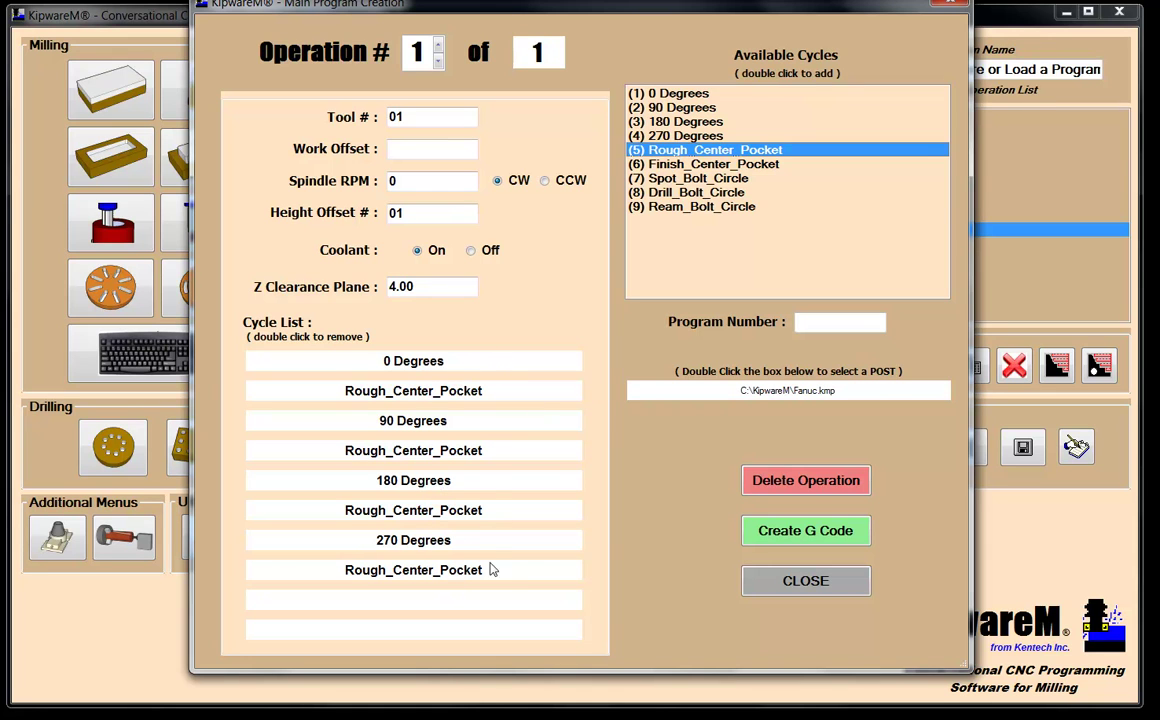
Step: Add operation 2 with tool 2, height offset 2 and Z clearance 4.00
{"action": "left_click", "coordinate": [438, 47]}
{"action": "left_click", "coordinate": [638, 395]}
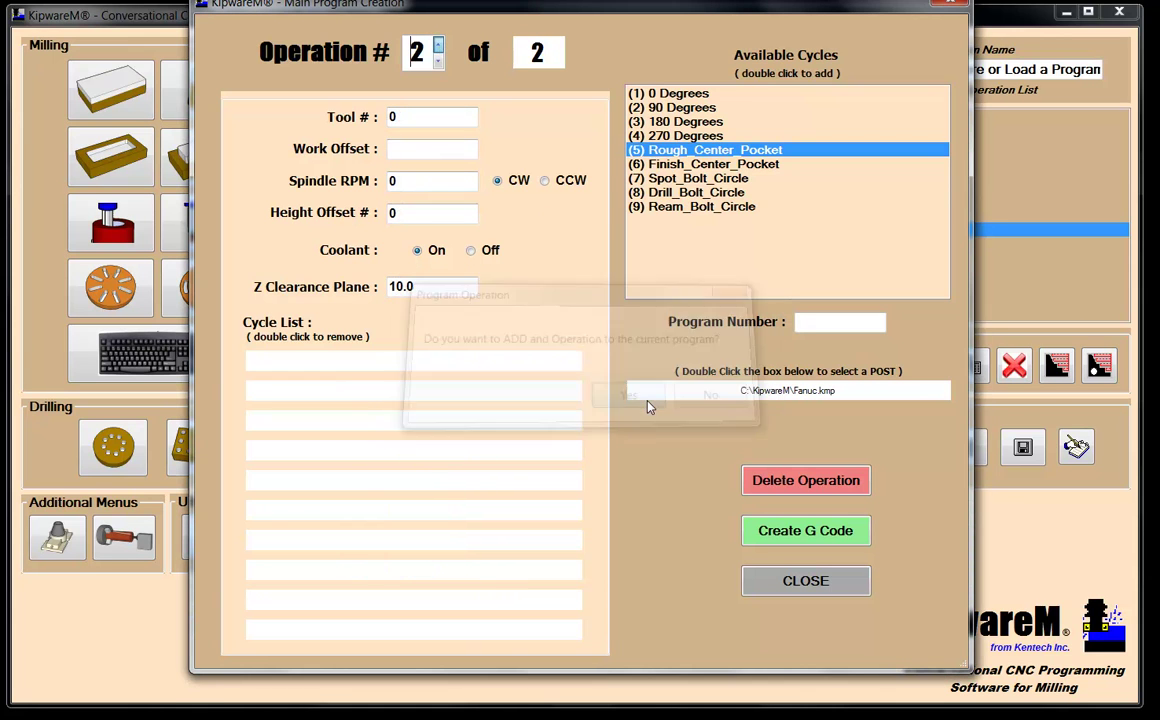
{"action": "key", "text": "BackSpace"}
{"action": "type", "text": "2"}
{"action": "key", "text": "Tab"}
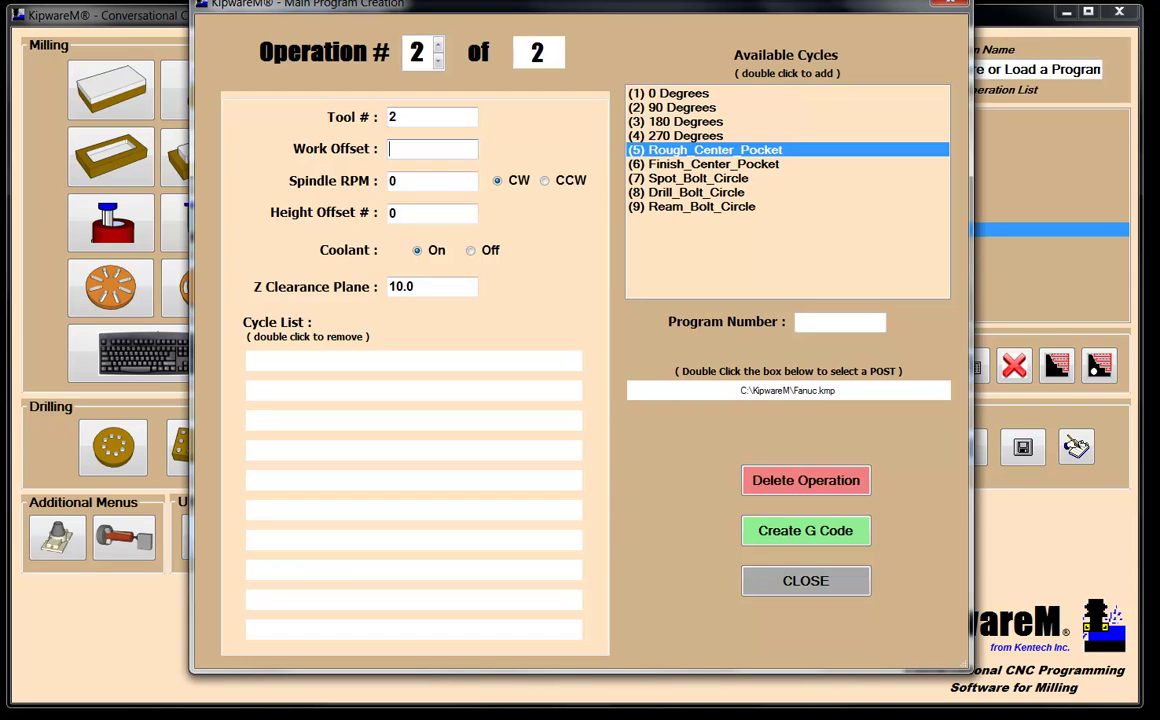
{"action": "key", "text": "Tab"}
{"action": "key", "text": "Tab"}
{"action": "type", "text": "2"}
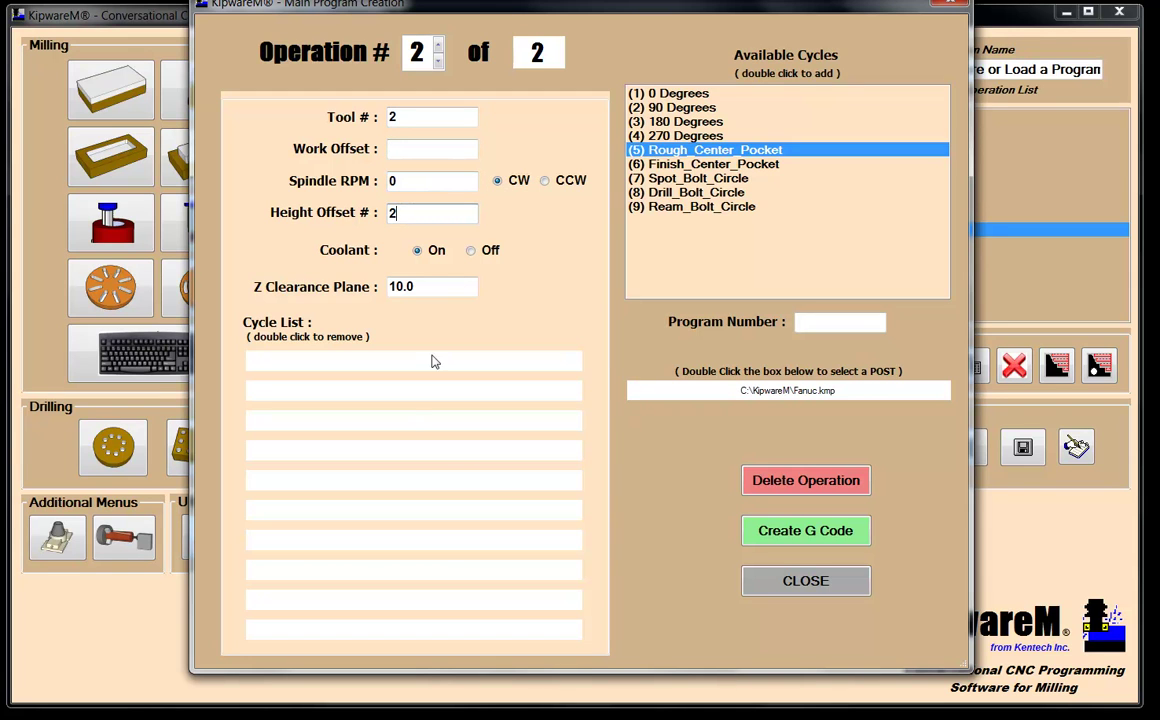
{"action": "double_click", "coordinate": [398, 287]}
{"action": "type", "text": "4.00"}
Step: Pair 270, 0, 90 and 180 Degrees each with Finish_Center_Pocket, then request operation 3
{"action": "double_click", "coordinate": [686, 136]}
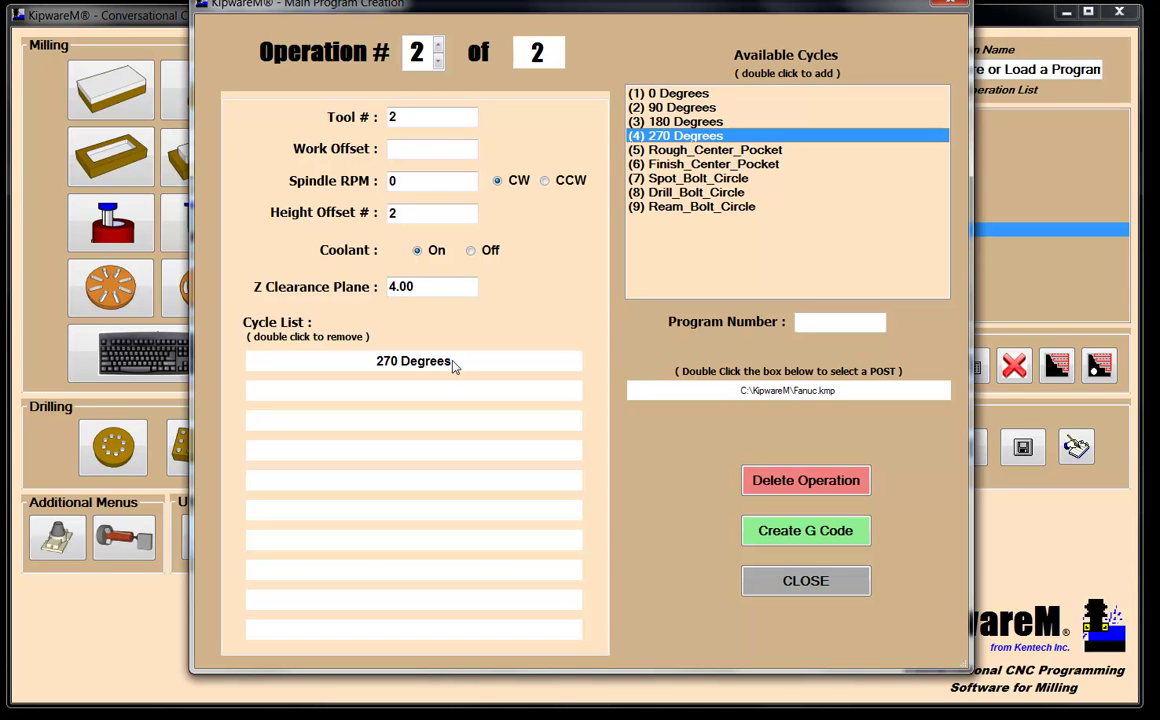
{"action": "double_click", "coordinate": [710, 164]}
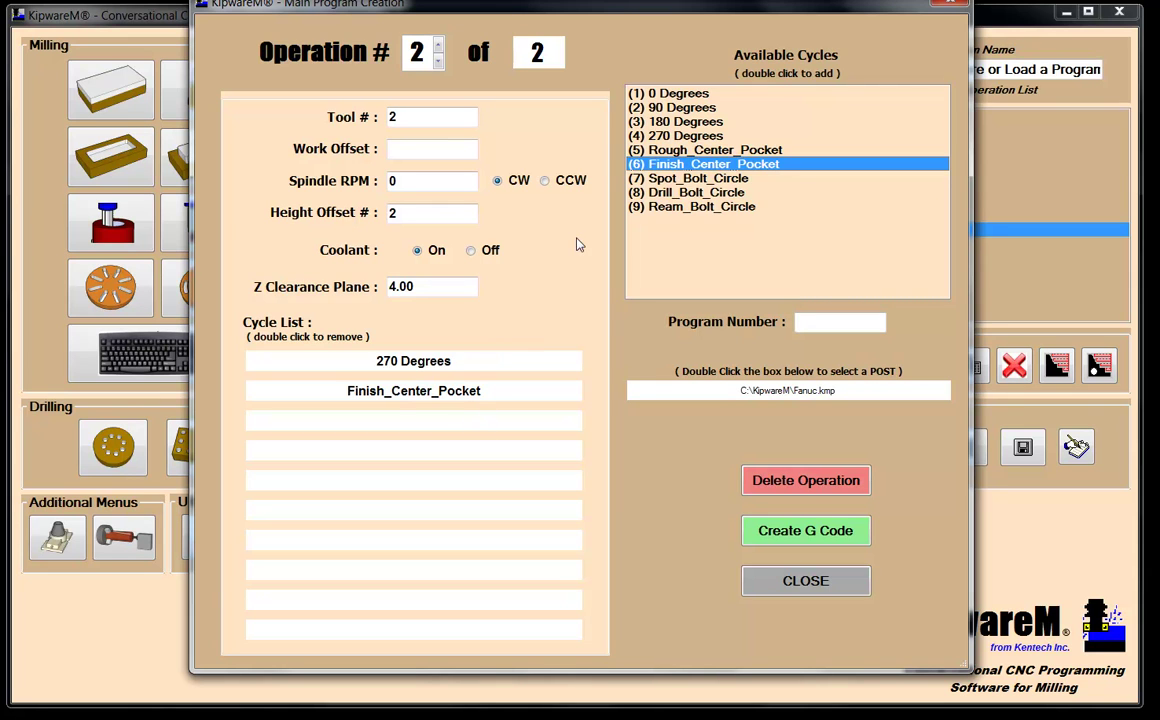
{"action": "double_click", "coordinate": [670, 94]}
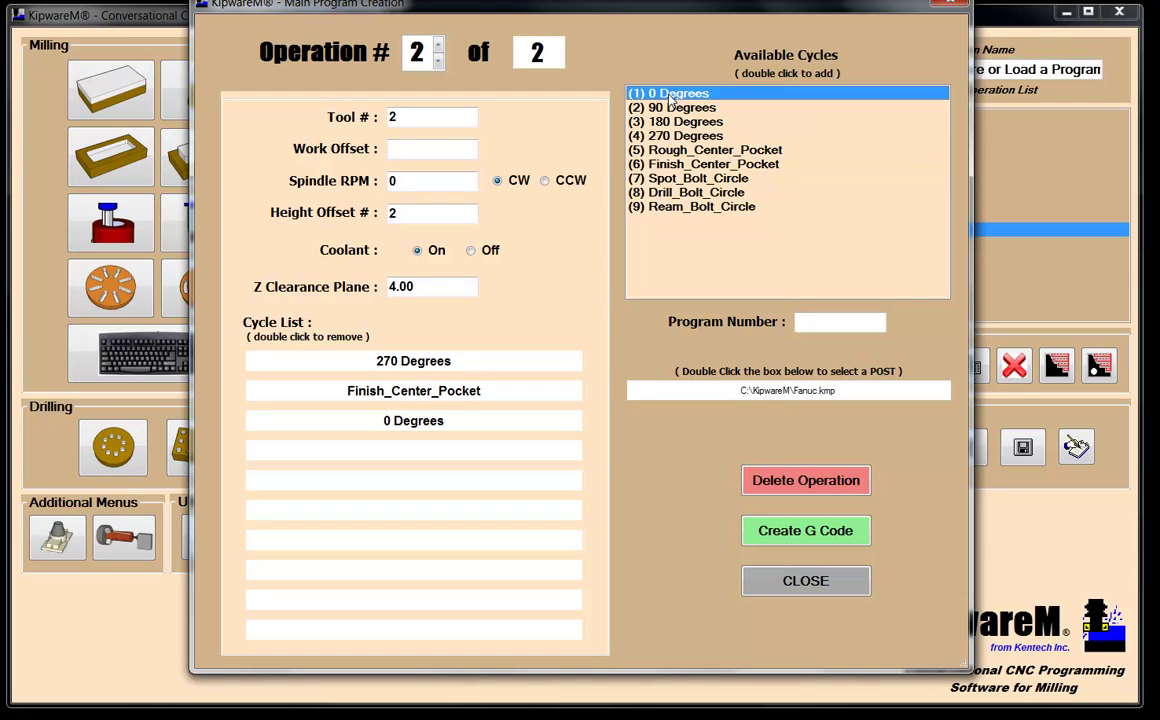
{"action": "double_click", "coordinate": [676, 164]}
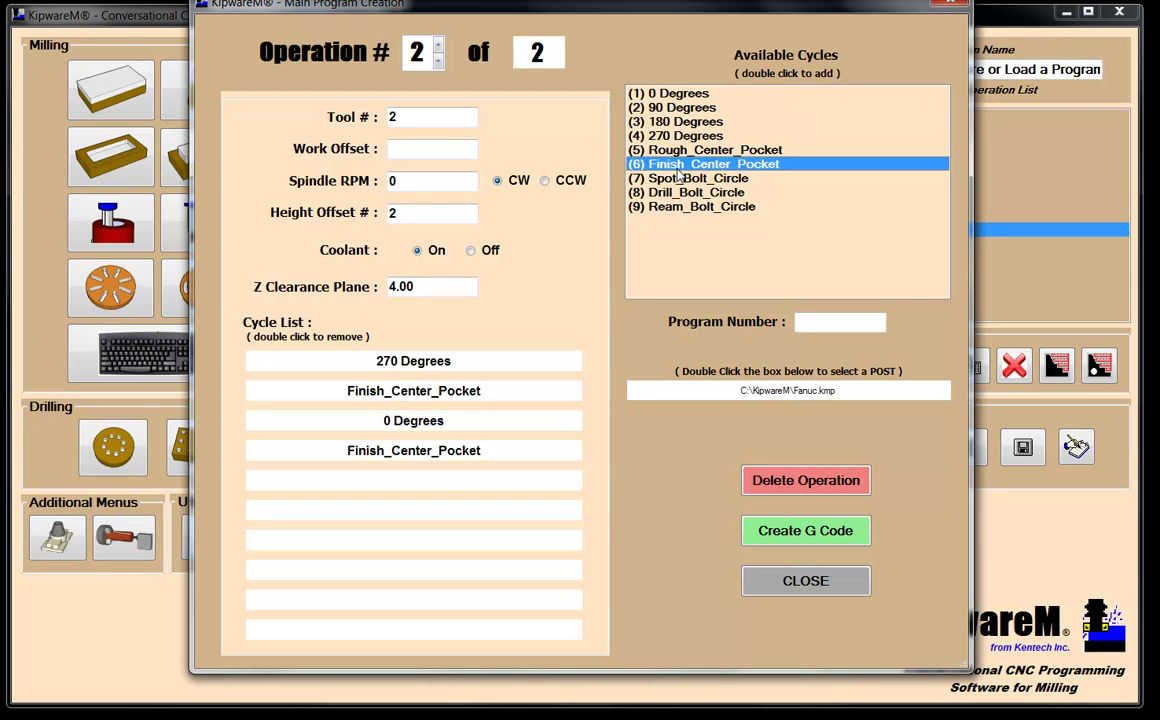
{"action": "double_click", "coordinate": [680, 107]}
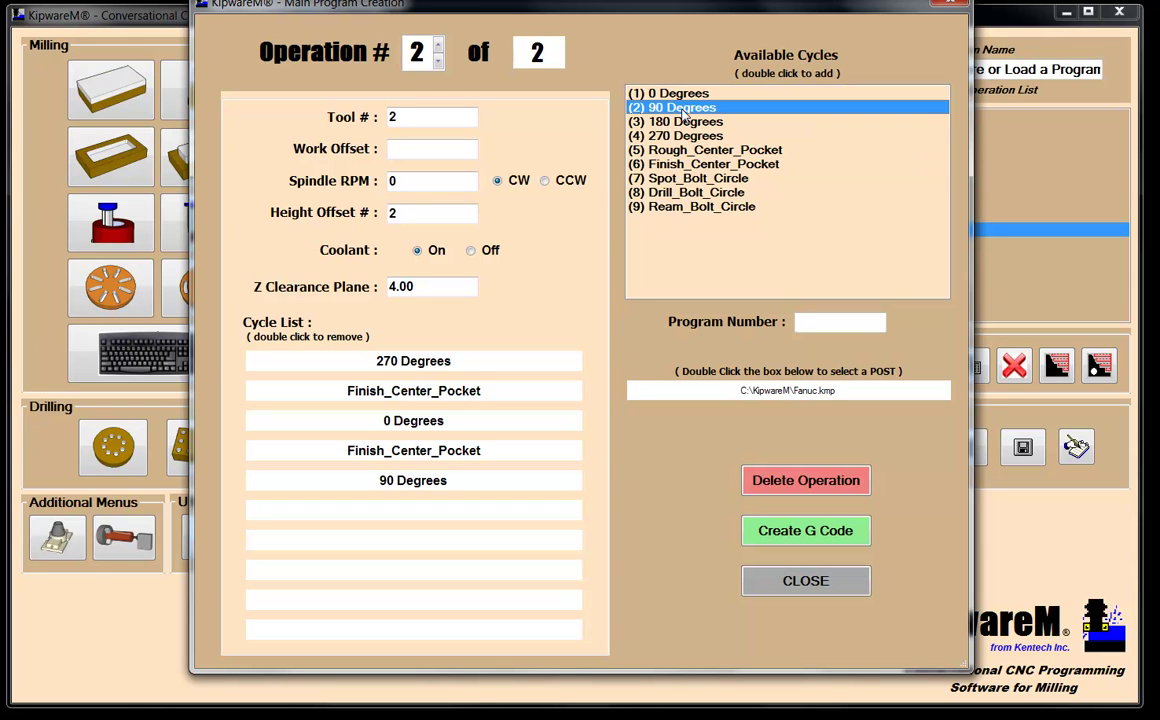
{"action": "left_click", "coordinate": [679, 165]}
{"action": "double_click", "coordinate": [679, 165]}
{"action": "double_click", "coordinate": [680, 121]}
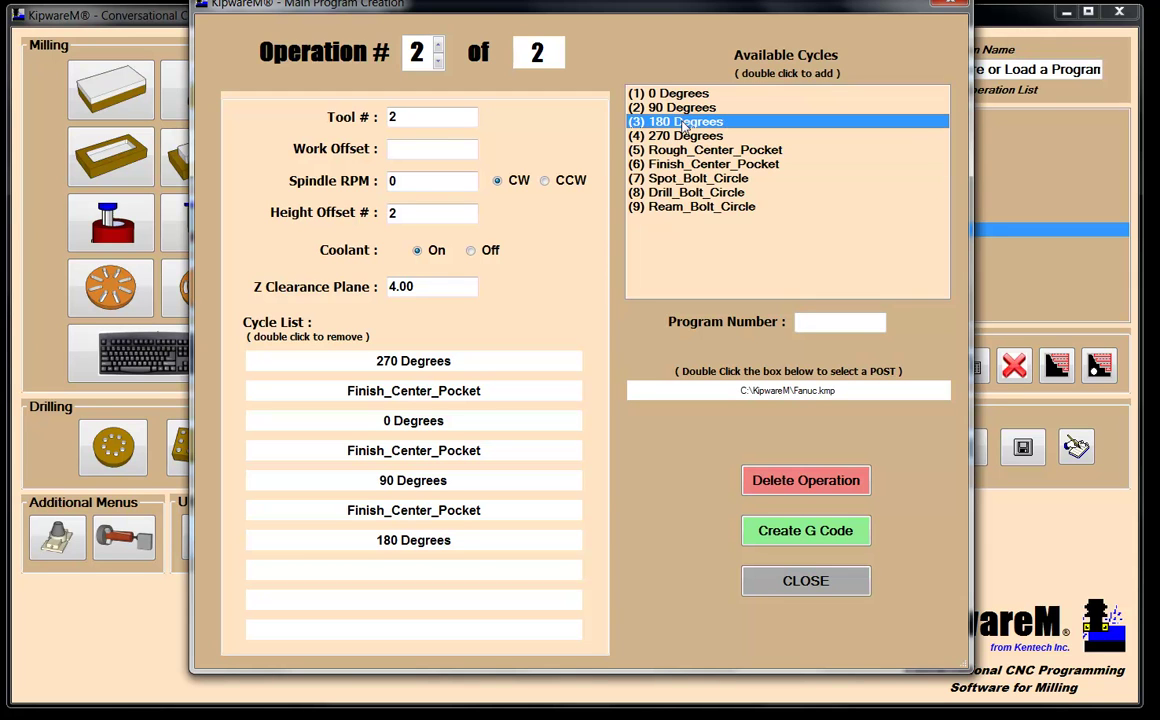
{"action": "double_click", "coordinate": [679, 165]}
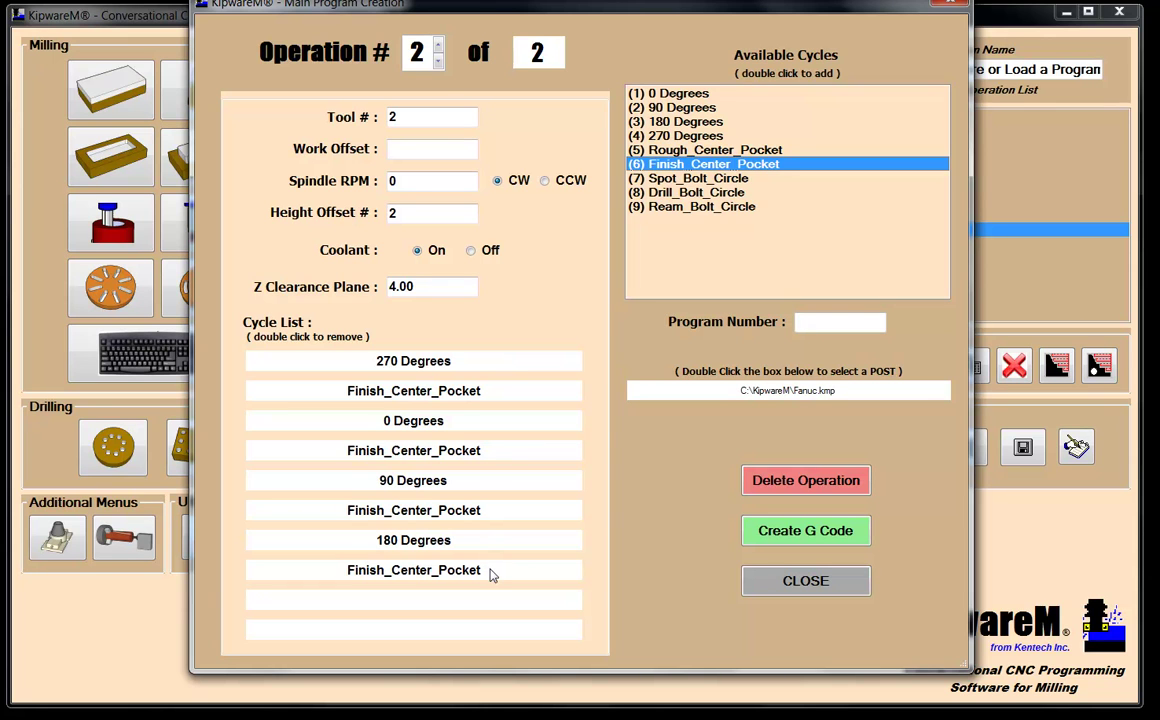
{"action": "left_click", "coordinate": [438, 46]}
Step: Confirm operation 3 and set its tool to 3 and height offset to 4
{"action": "left_click", "coordinate": [630, 396]}
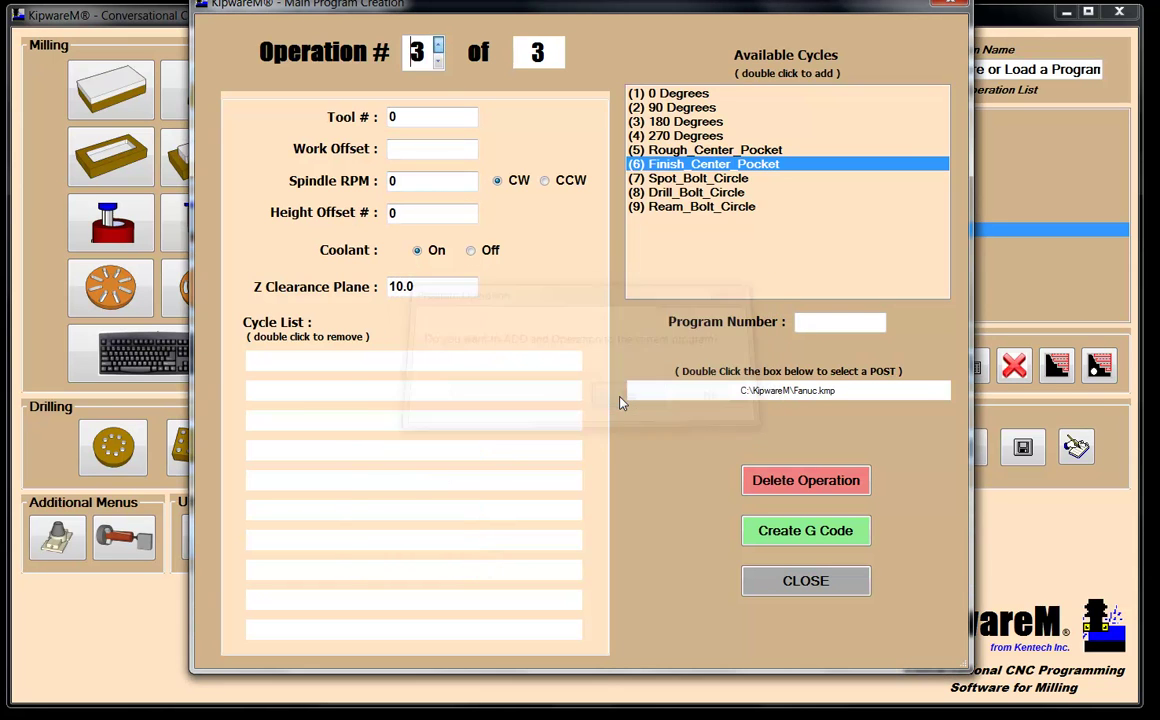
{"action": "key", "text": "Tab"}
{"action": "key", "text": "Tab"}
{"action": "key", "text": "Tab"}
{"action": "type", "text": "3"}
{"action": "key", "text": "Tab"}
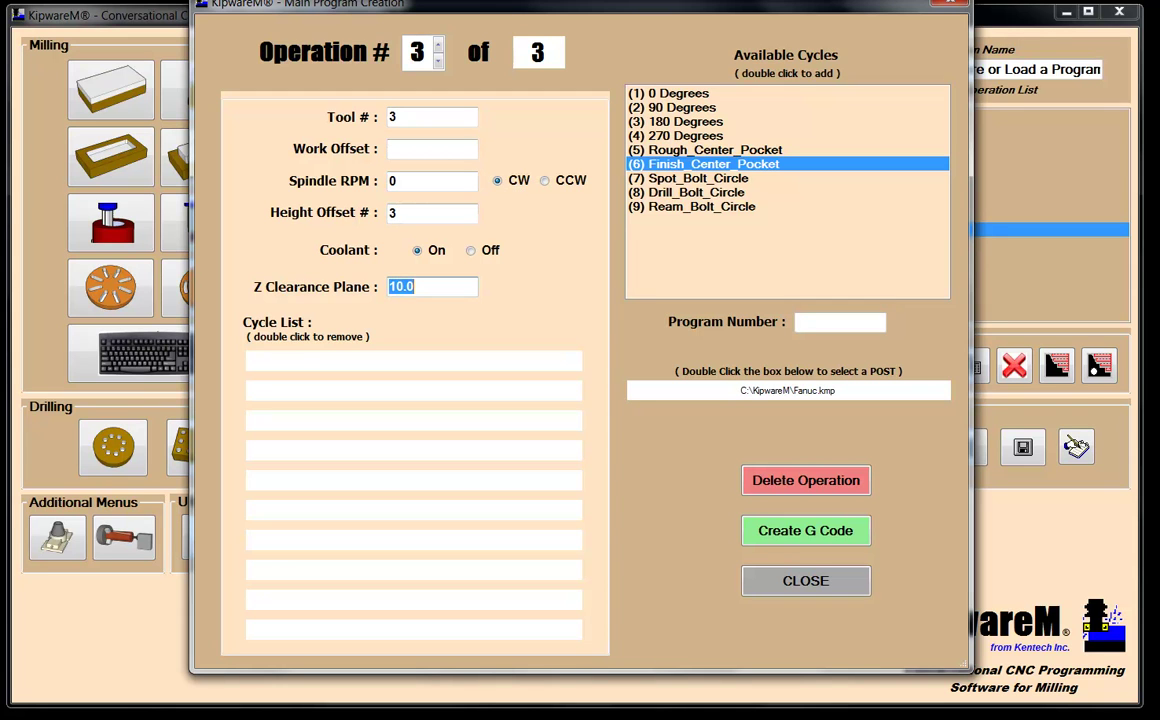
{"action": "type", "text": "4"}
Step: Pair 180, 270, 0 and 90 Degrees each with Spot_Bolt_Circle, then request another operation
{"action": "double_click", "coordinate": [703, 123]}
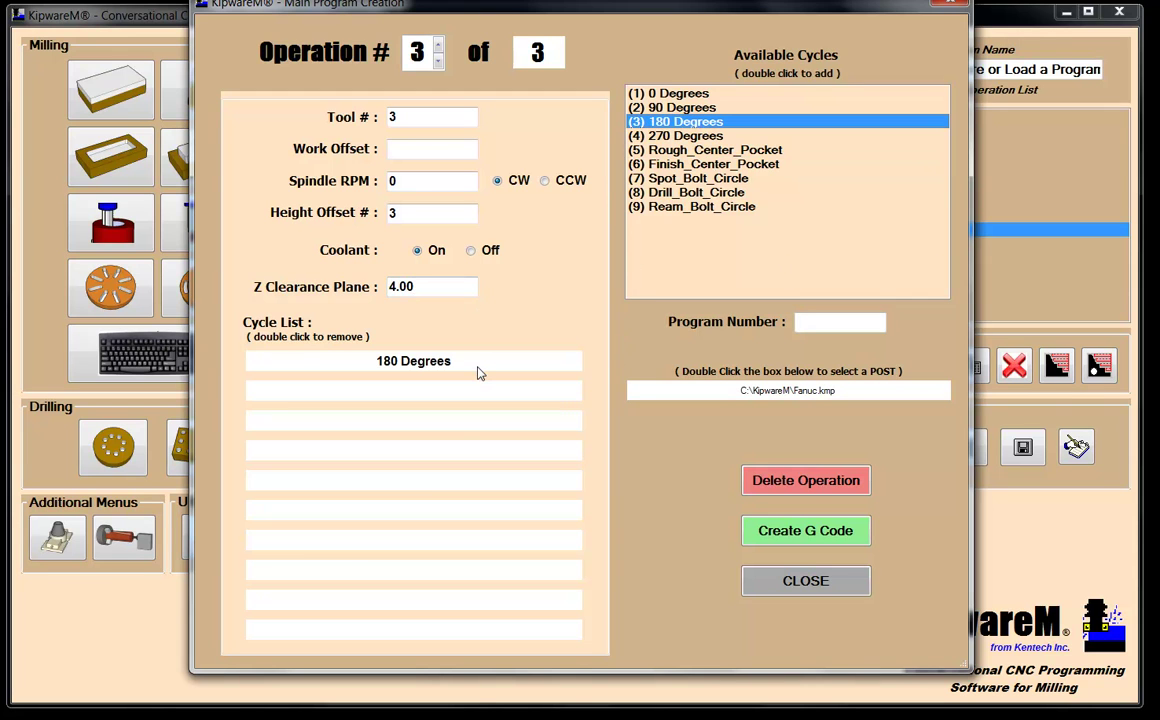
{"action": "double_click", "coordinate": [666, 180]}
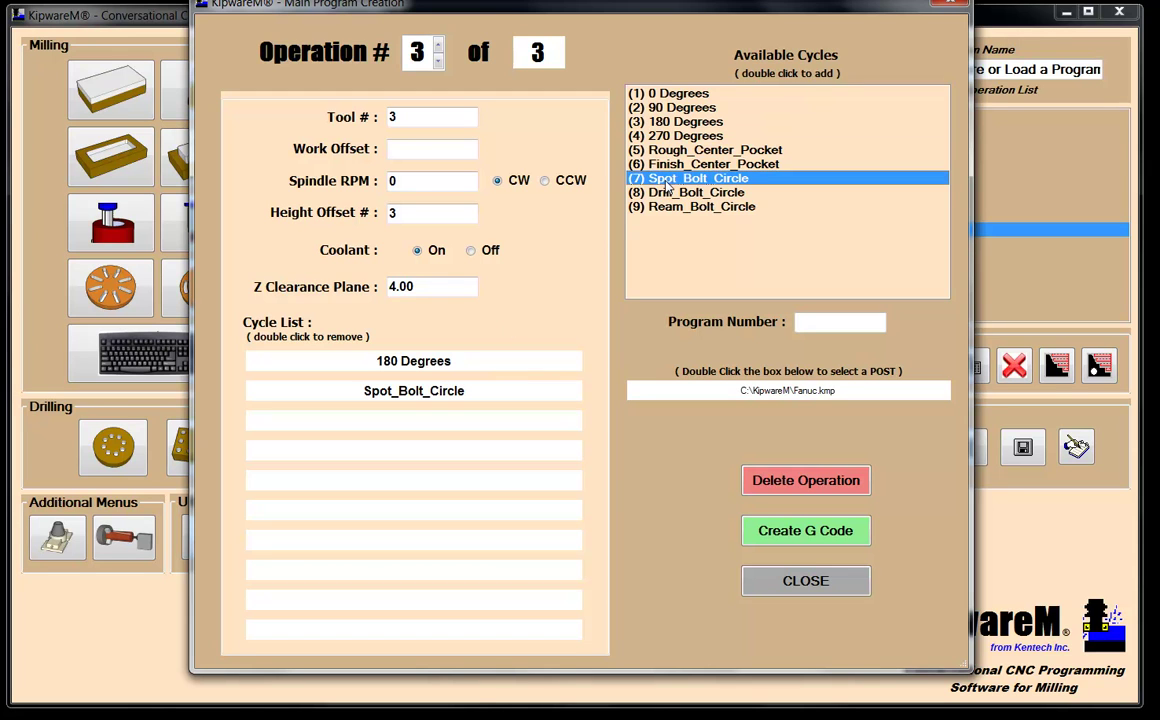
{"action": "double_click", "coordinate": [672, 137]}
{"action": "left_click", "coordinate": [668, 183]}
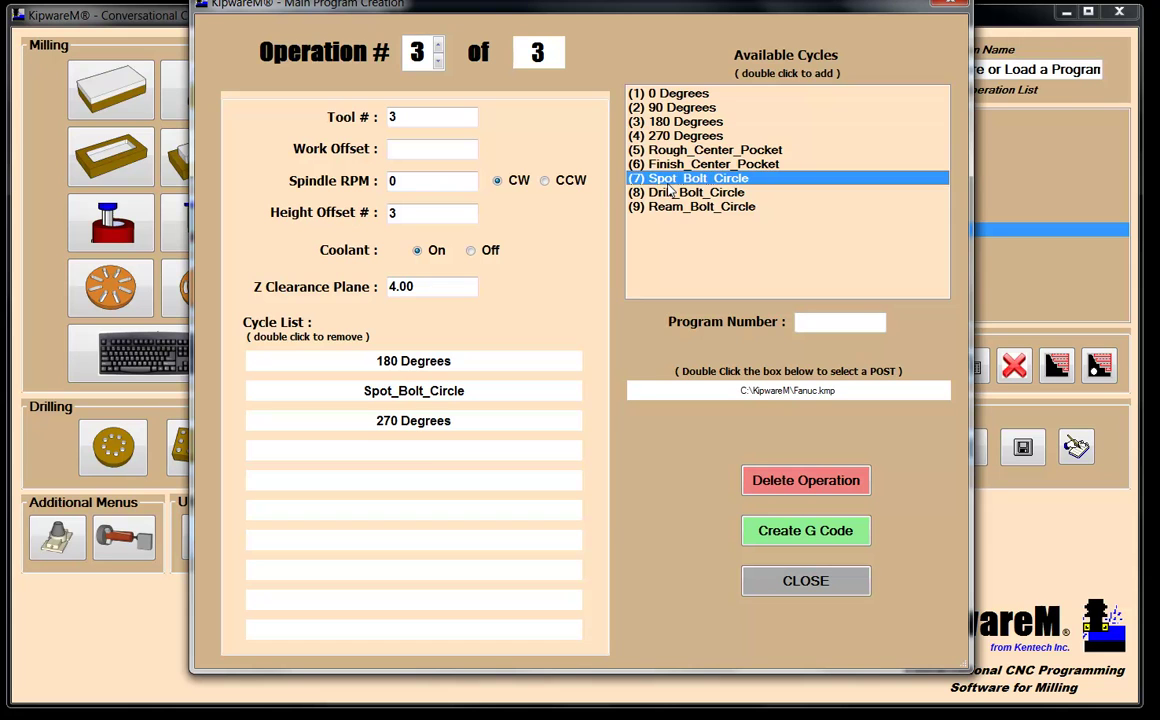
{"action": "double_click", "coordinate": [670, 184]}
{"action": "double_click", "coordinate": [670, 93]}
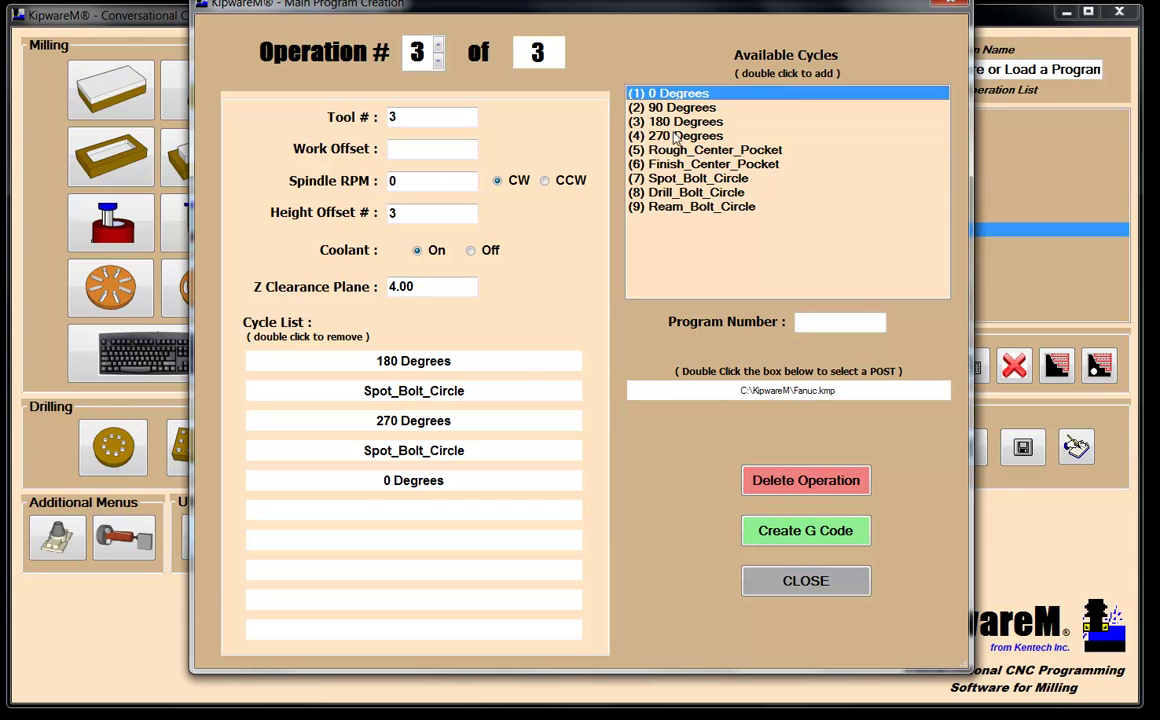
{"action": "double_click", "coordinate": [670, 182]}
{"action": "double_click", "coordinate": [672, 107]}
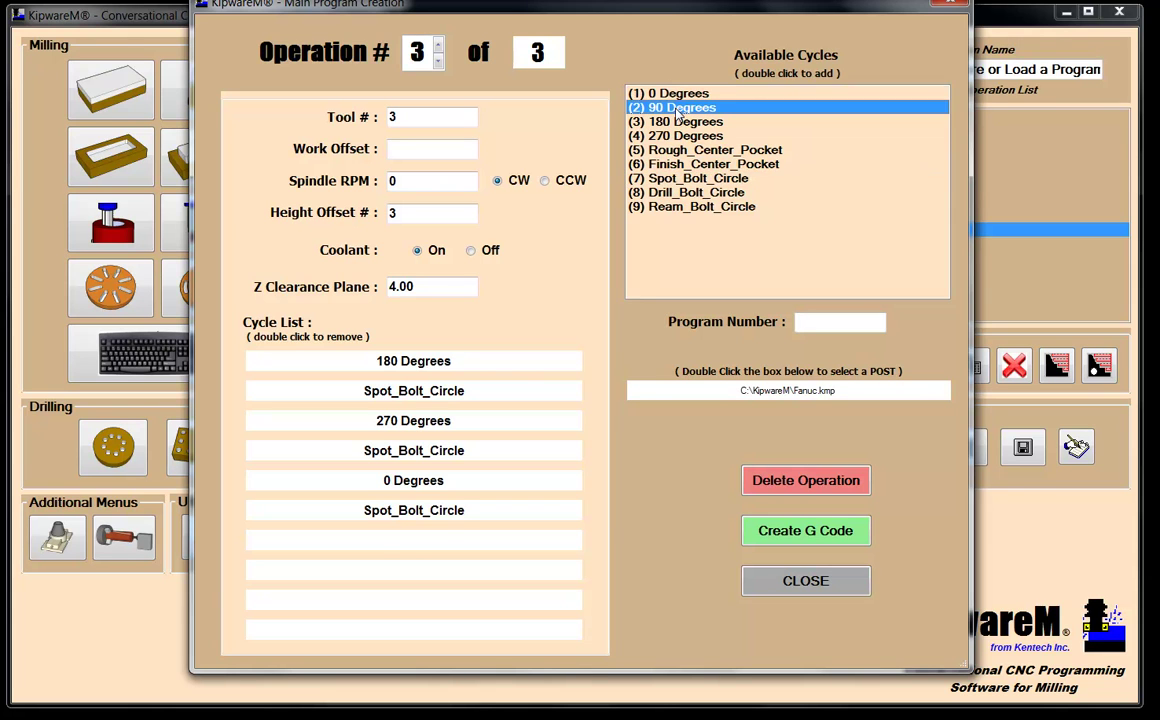
{"action": "double_click", "coordinate": [672, 178]}
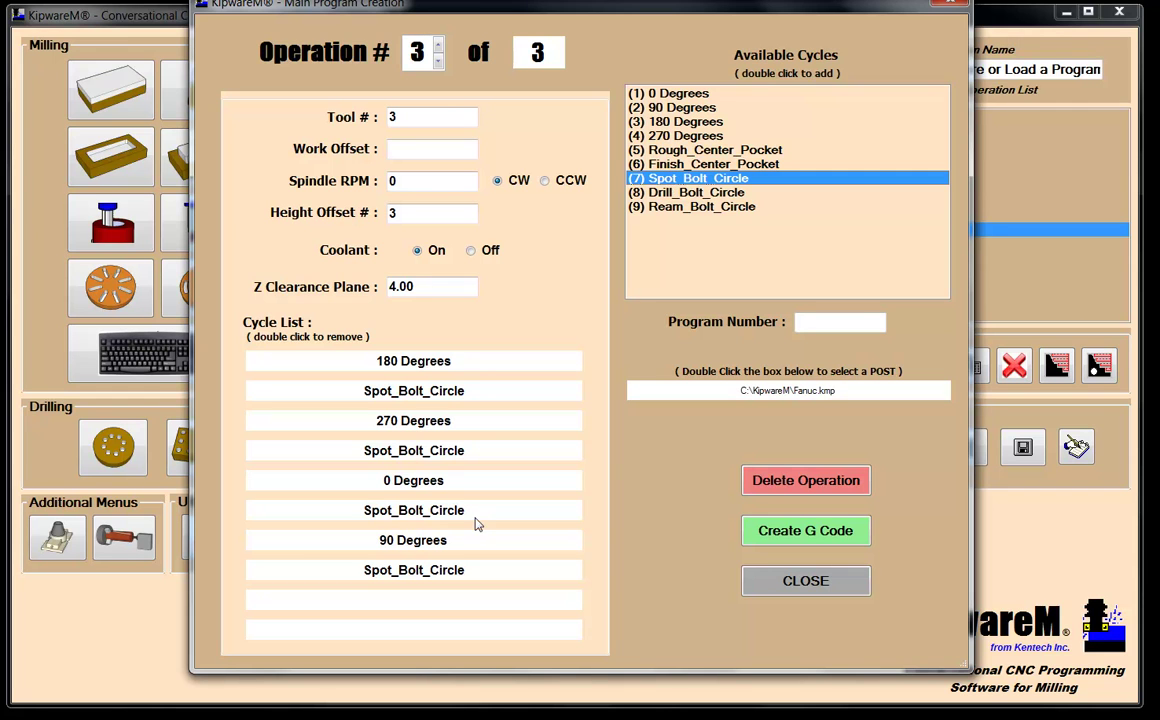
{"action": "left_click", "coordinate": [437, 46]}
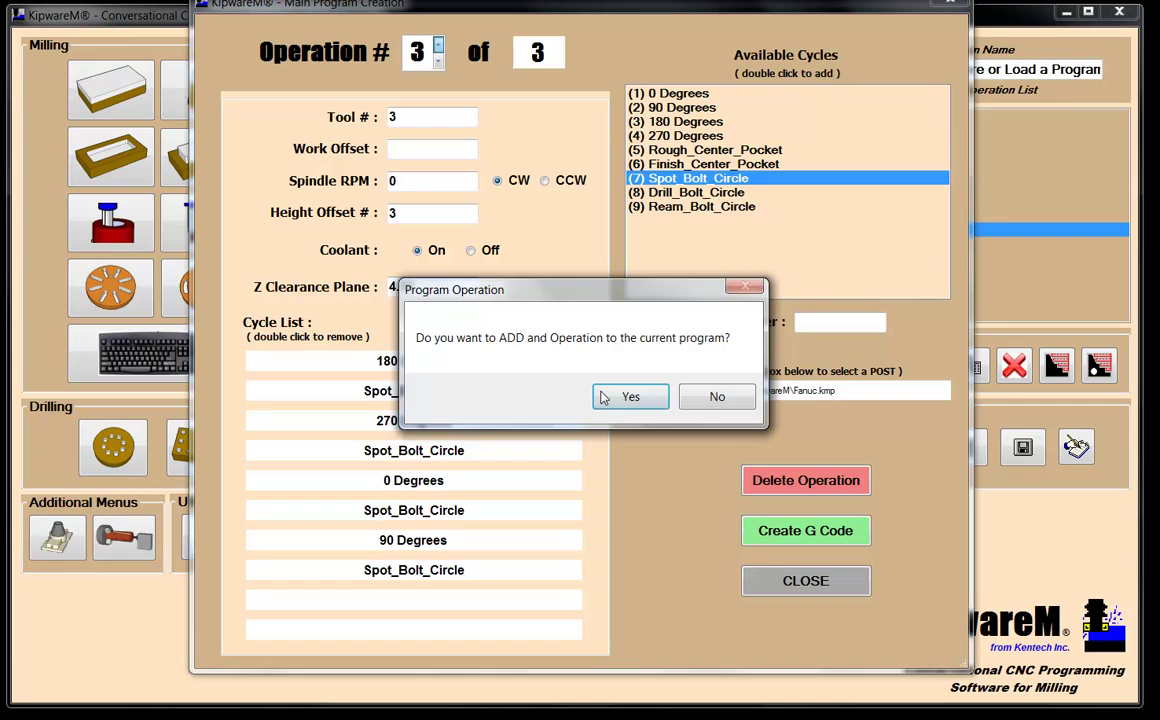
Step: Confirm operation 4 and set tool 4 with Z clearance 4.0
{"action": "left_click", "coordinate": [627, 392]}
{"action": "type", "text": "4"}
{"action": "key", "text": "Tab"}
{"action": "key", "text": "Tab"}
{"action": "key", "text": "Tab"}
{"action": "key", "text": "Tab"}
{"action": "key", "text": "Tab"}
{"action": "key", "text": "shift+Tab"}
{"action": "left_click", "coordinate": [440, 287]}
{"action": "type", "text": "4.0"}
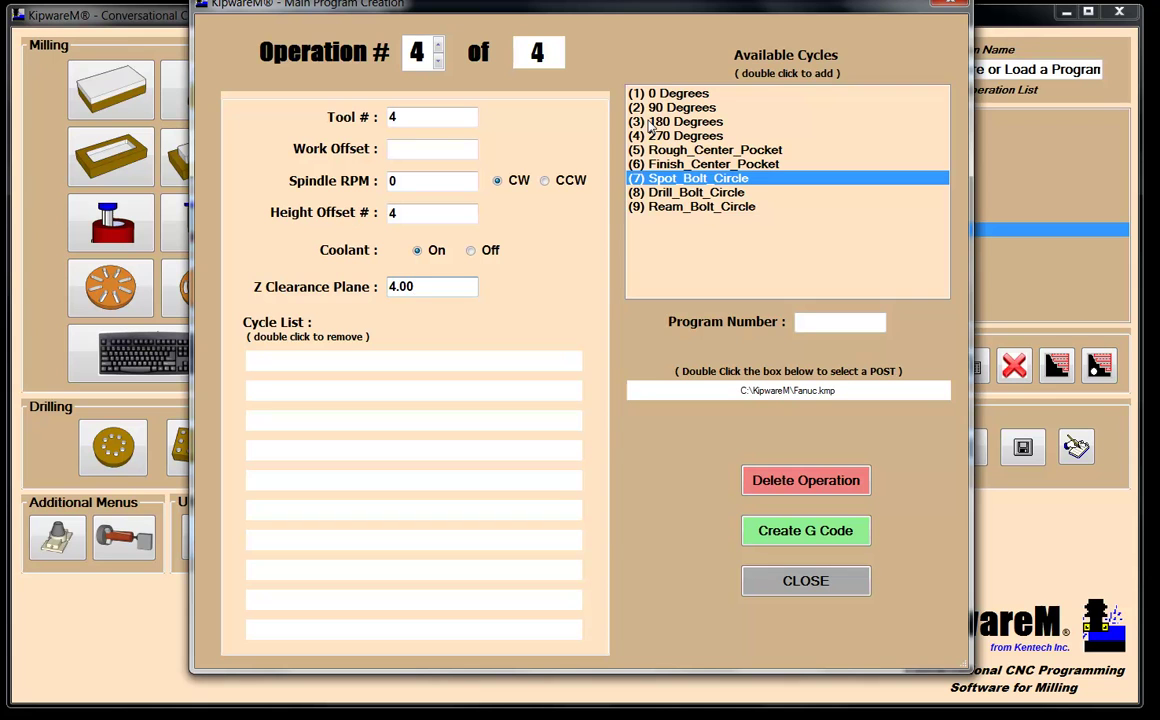
Step: Decline an extra operation and review operation 3 before returning to operation 4
{"action": "left_click", "coordinate": [438, 45]}
{"action": "left_click", "coordinate": [716, 396]}
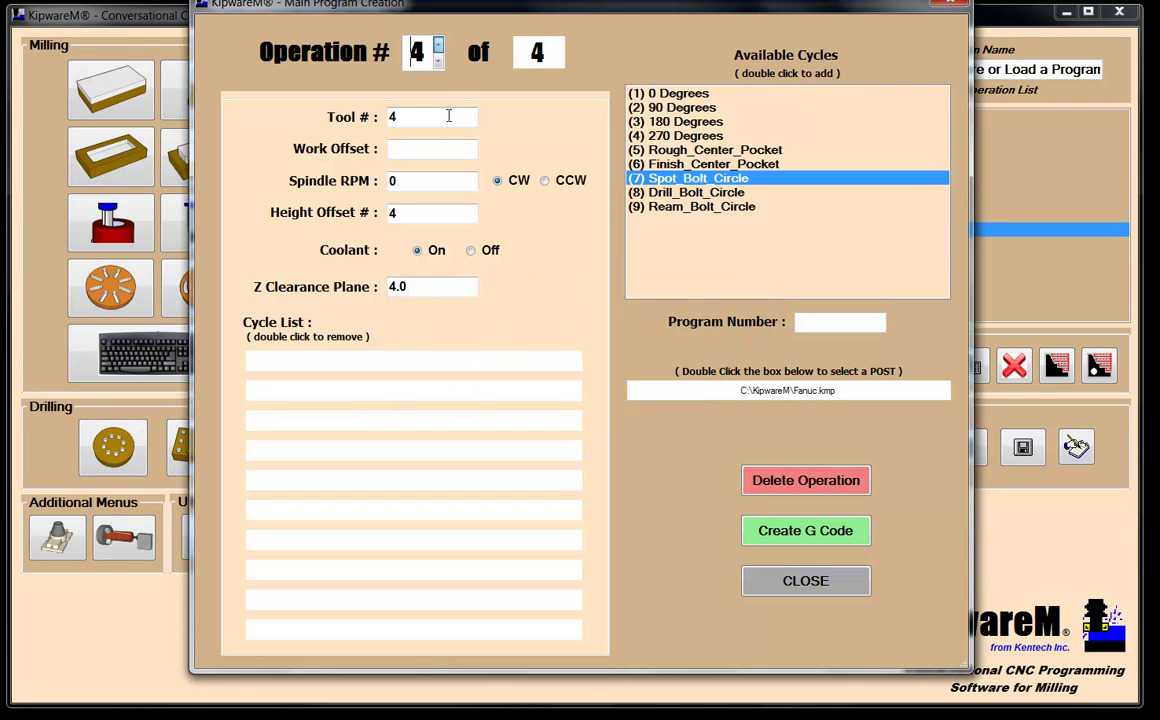
{"action": "left_click", "coordinate": [438, 61]}
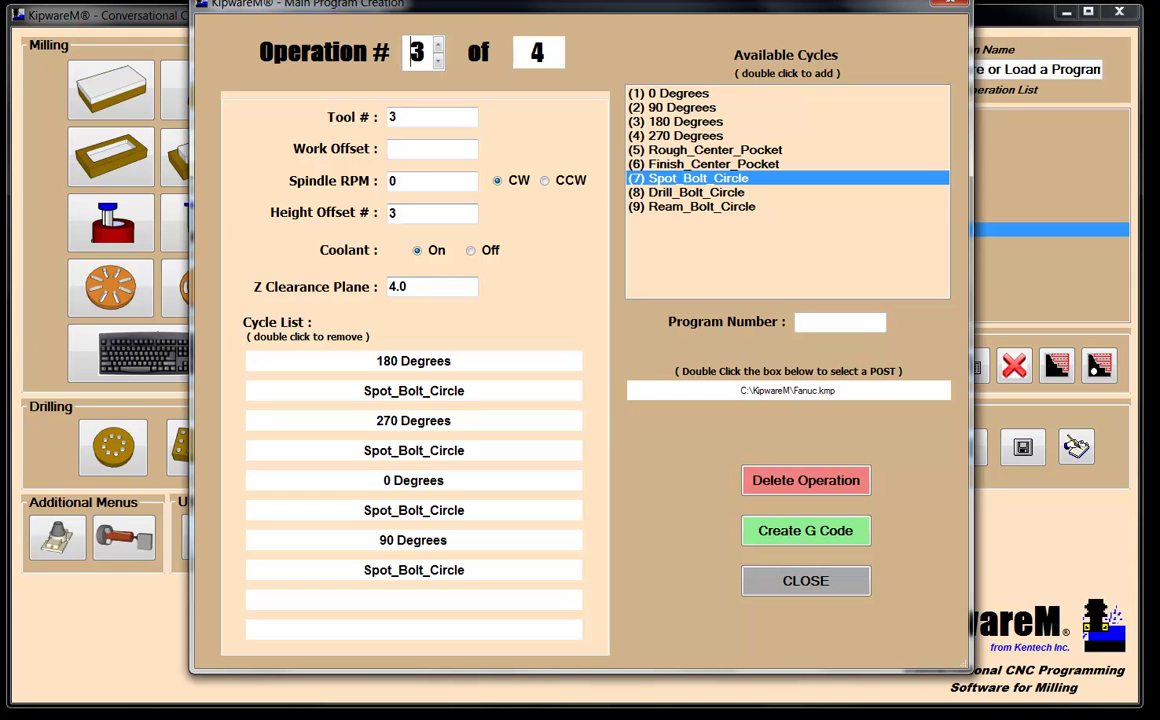
{"action": "left_click", "coordinate": [438, 45]}
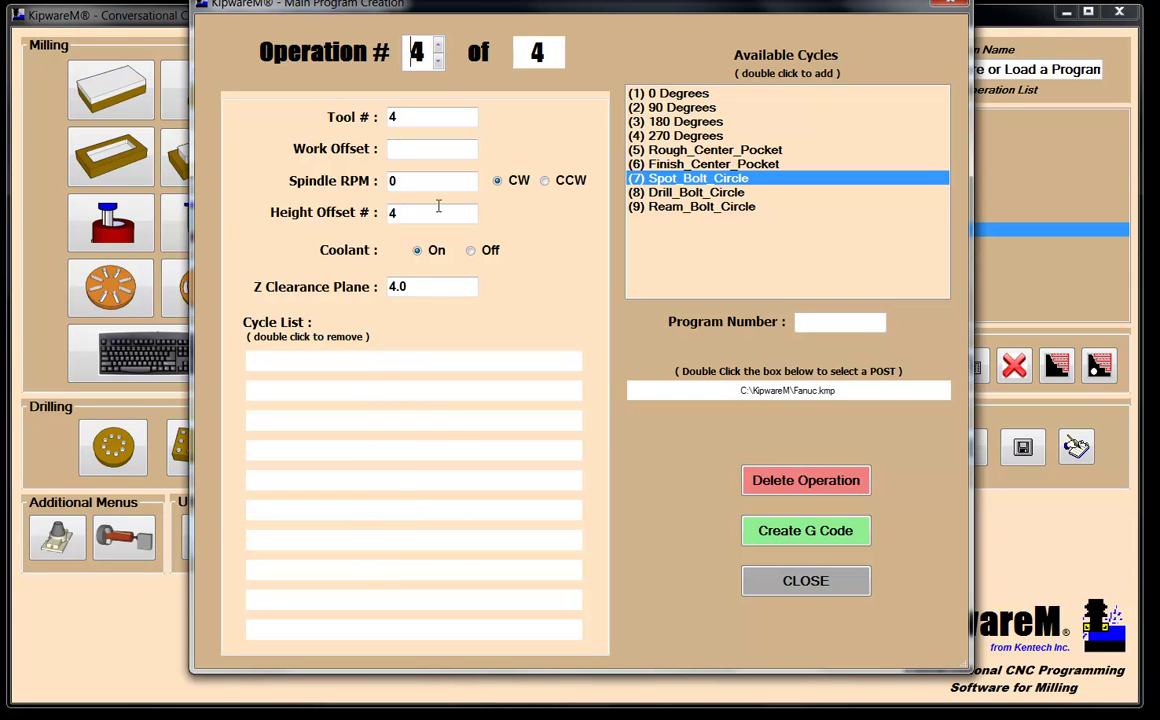
Step: Pair 90, 180, 270 and 0 Degrees each with Drill_Bolt_Circle, then request operation 5
{"action": "double_click", "coordinate": [687, 108]}
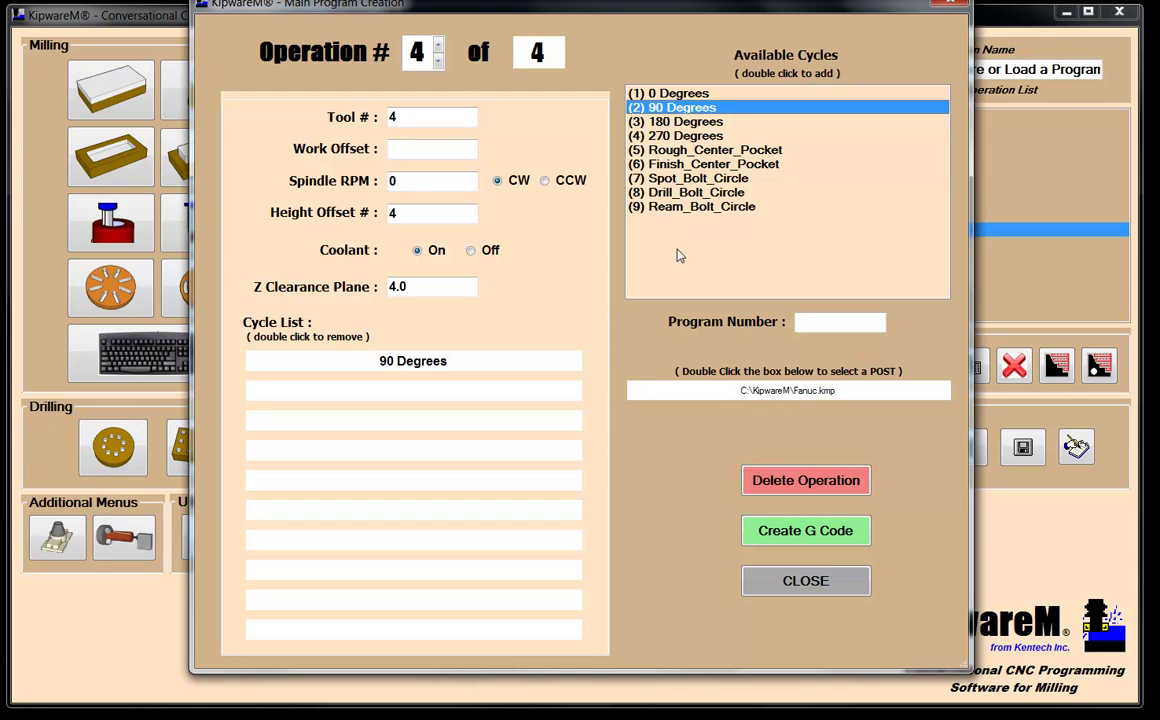
{"action": "double_click", "coordinate": [681, 194]}
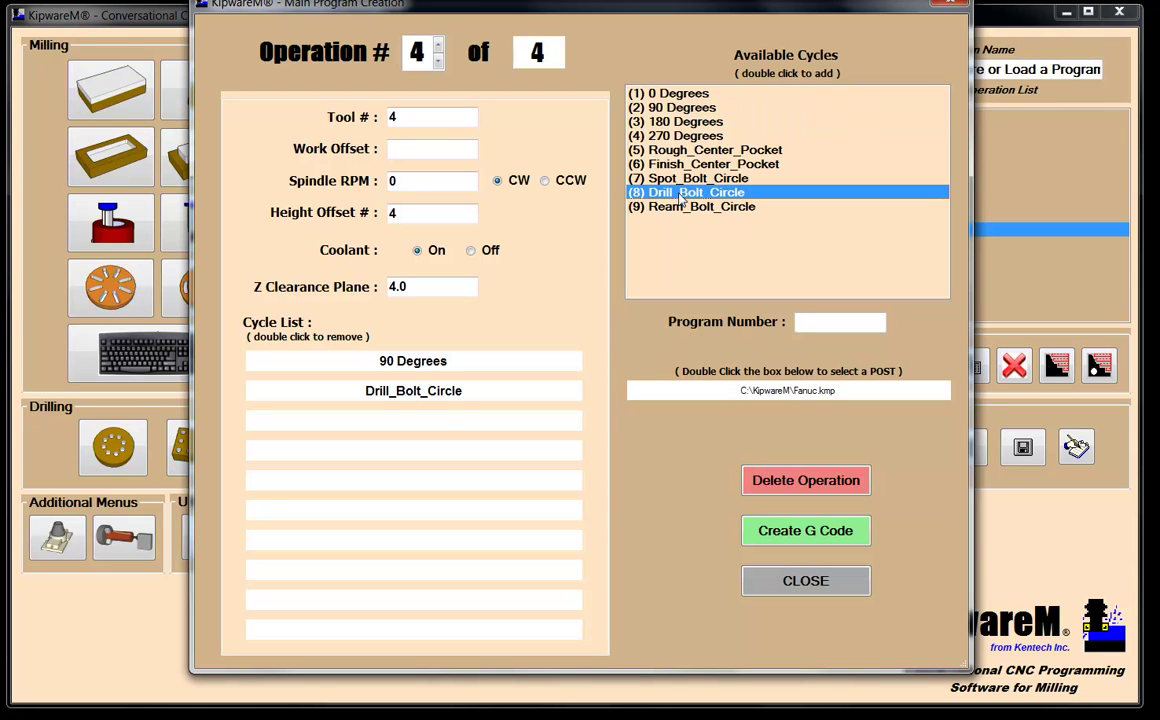
{"action": "double_click", "coordinate": [683, 122]}
{"action": "double_click", "coordinate": [680, 193]}
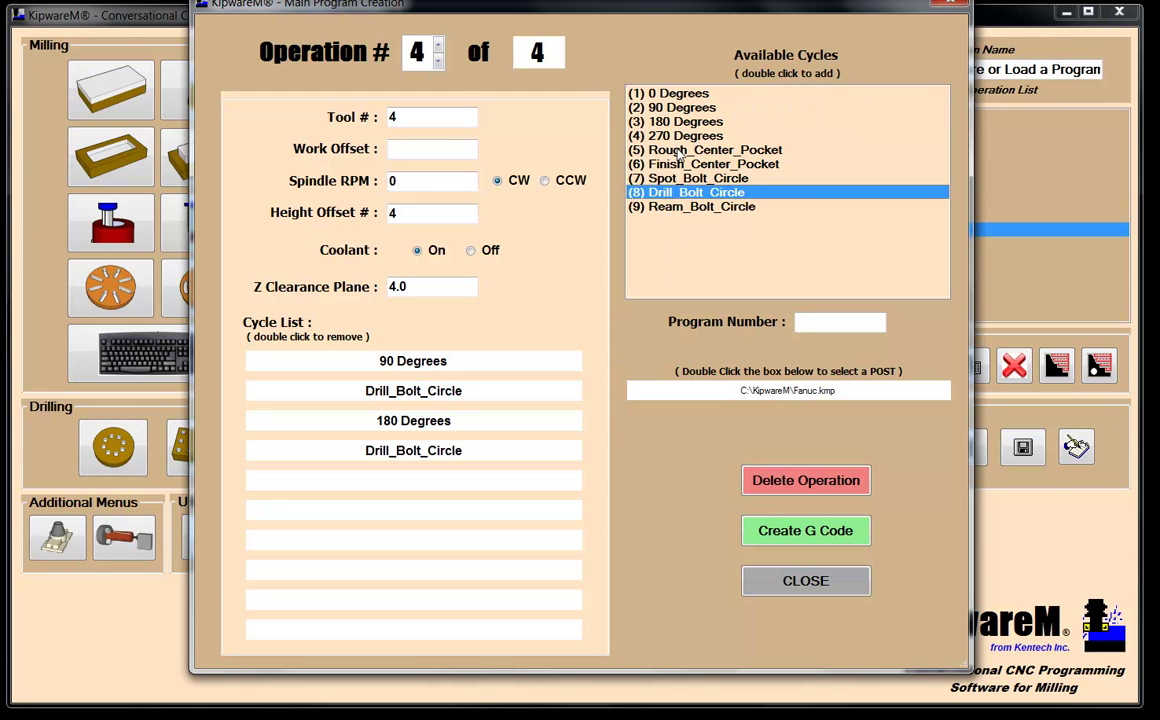
{"action": "double_click", "coordinate": [680, 137]}
{"action": "double_click", "coordinate": [677, 194]}
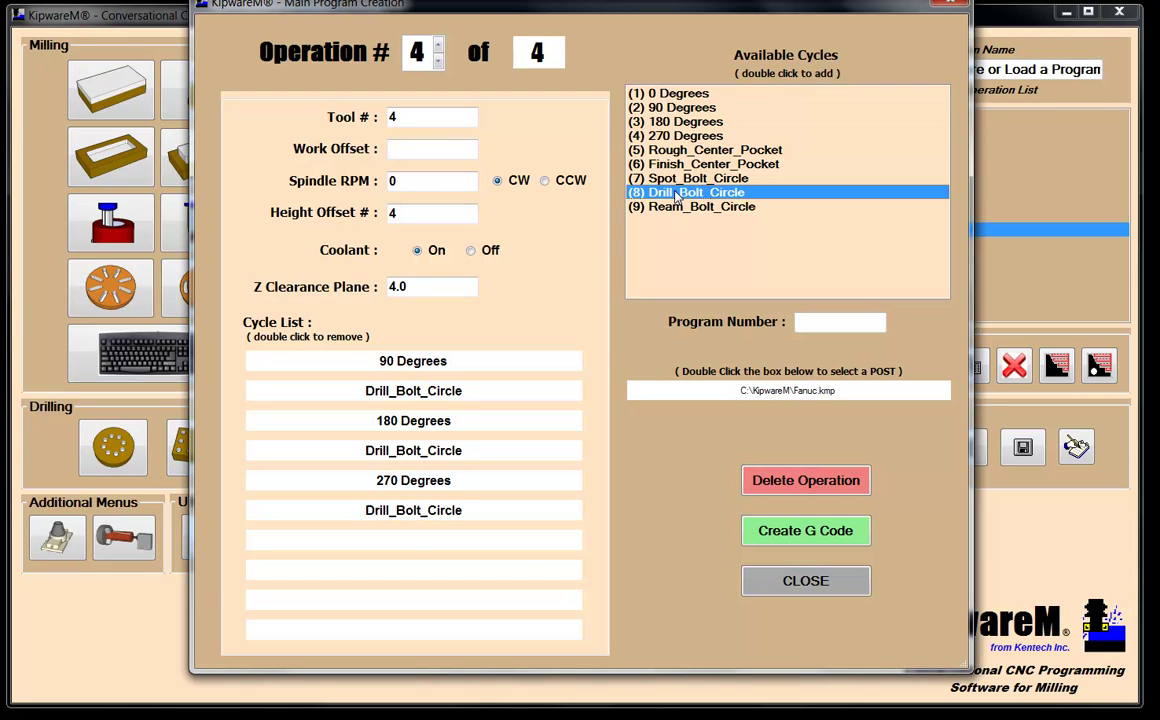
{"action": "double_click", "coordinate": [674, 94]}
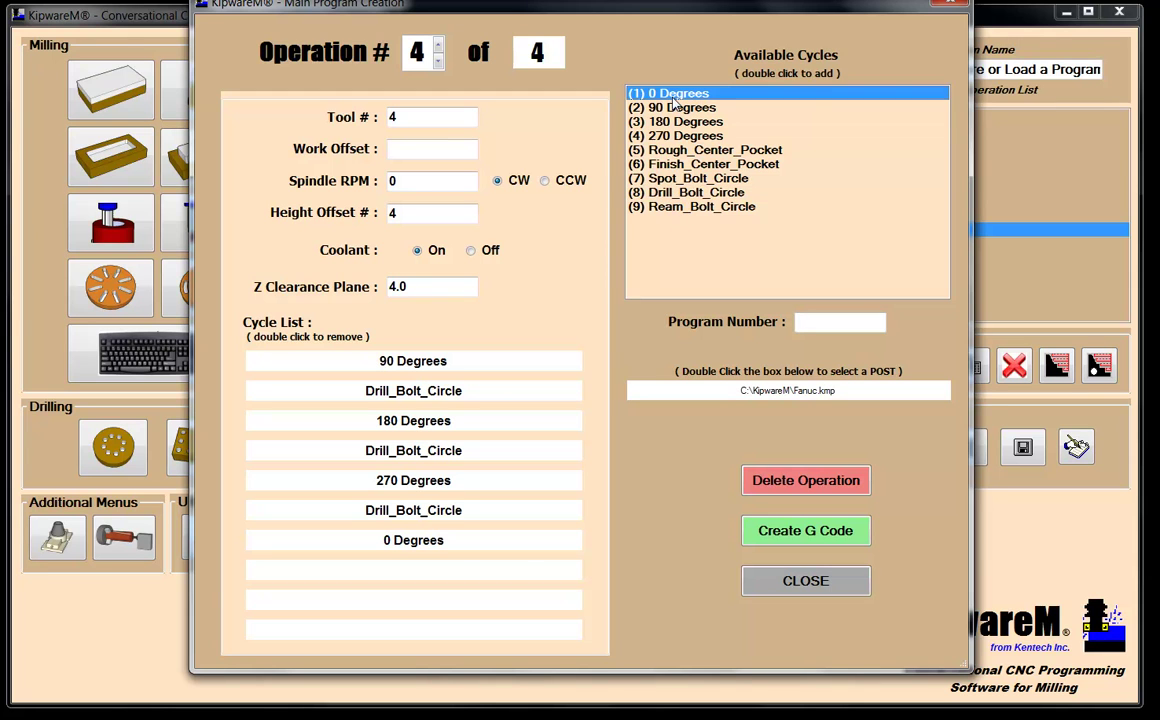
{"action": "double_click", "coordinate": [667, 194]}
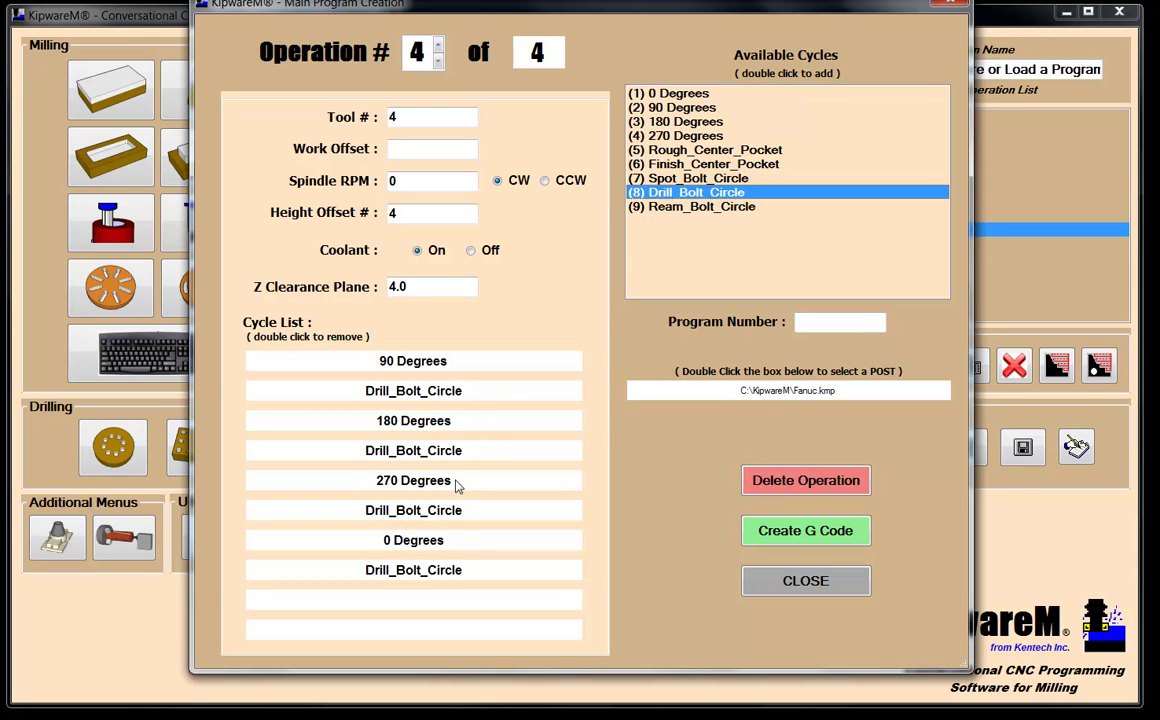
{"action": "left_click", "coordinate": [438, 46]}
Step: Confirm operation 5 with tool 5 and 4.0 clearance, briefly reviewing operation 4
{"action": "left_click", "coordinate": [640, 398]}
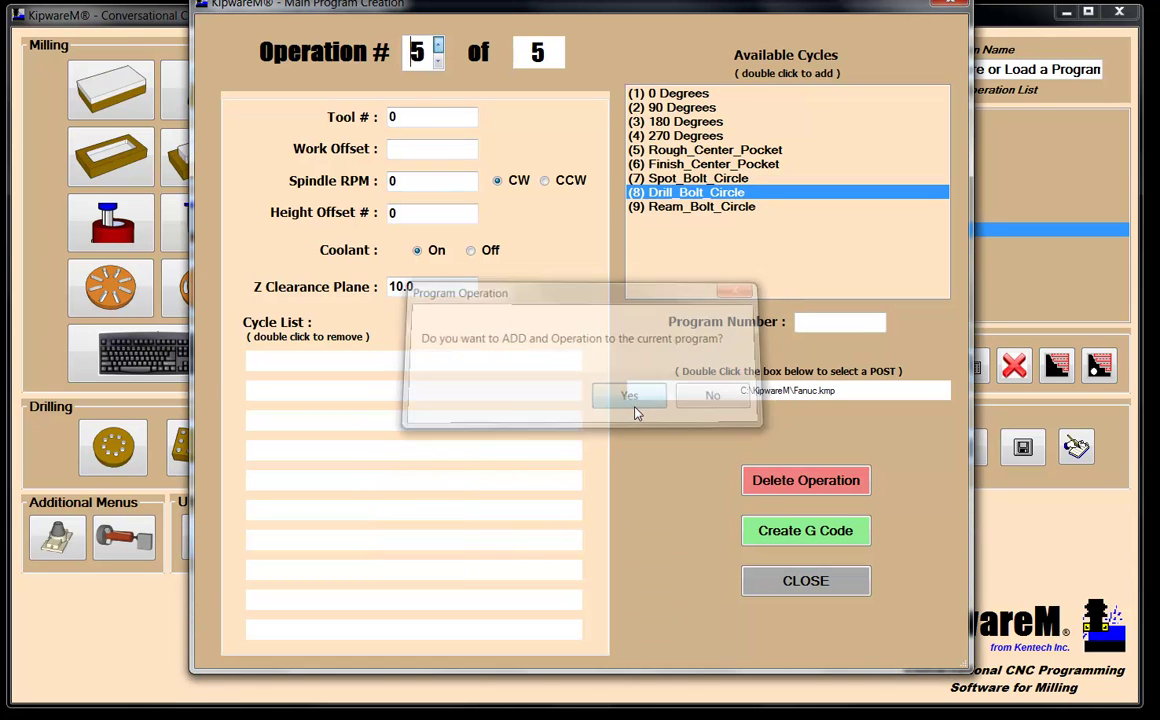
{"action": "key", "text": "Tab"}
{"action": "key", "text": "Tab"}
{"action": "key", "text": "Tab"}
{"action": "key", "text": "Tab"}
{"action": "key", "text": "Tab"}
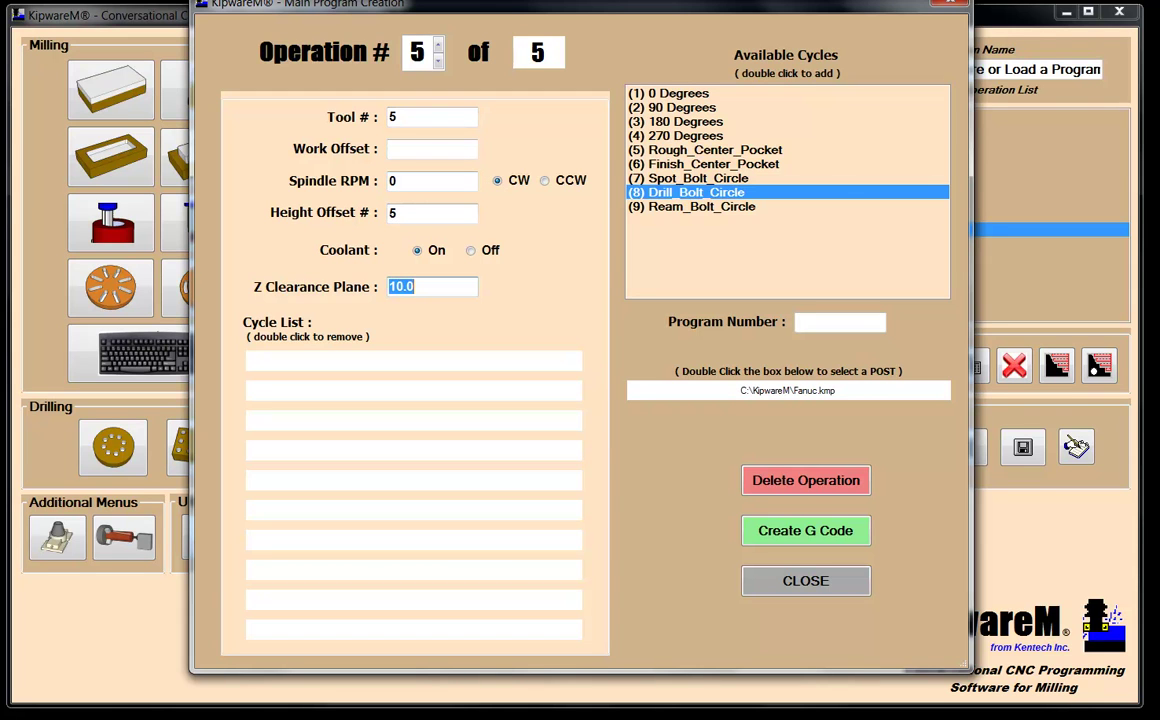
{"action": "type", "text": "4."}
{"action": "left_click", "coordinate": [437, 65]}
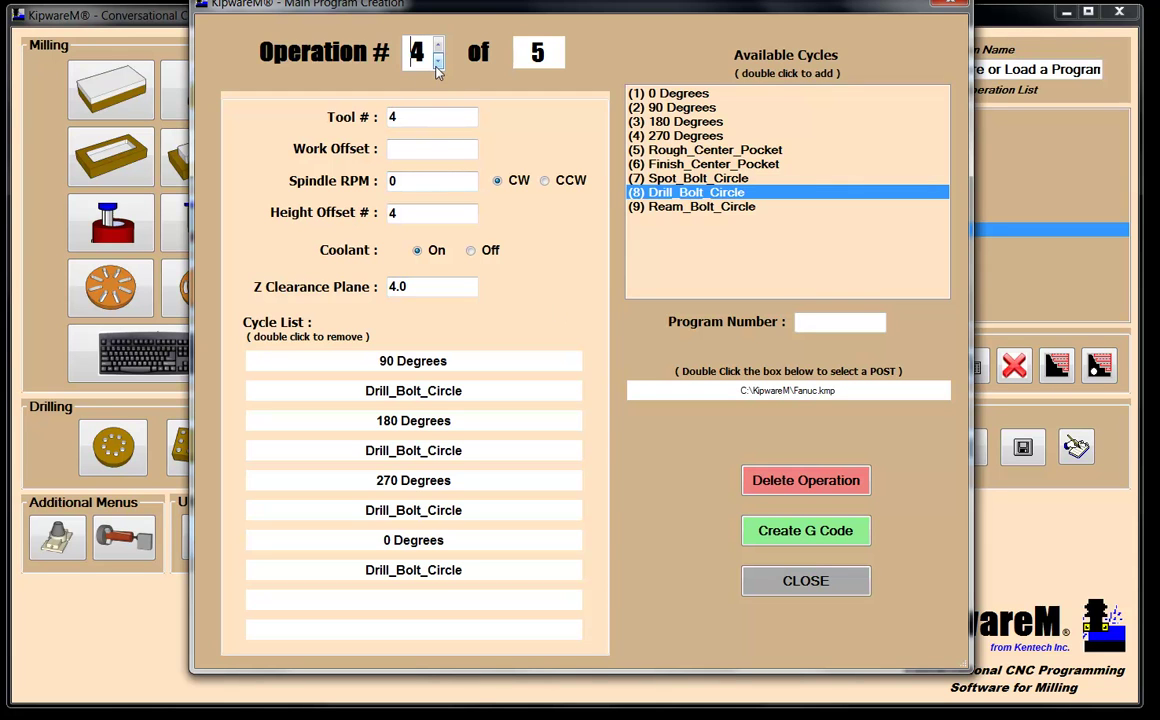
{"action": "left_click", "coordinate": [437, 45]}
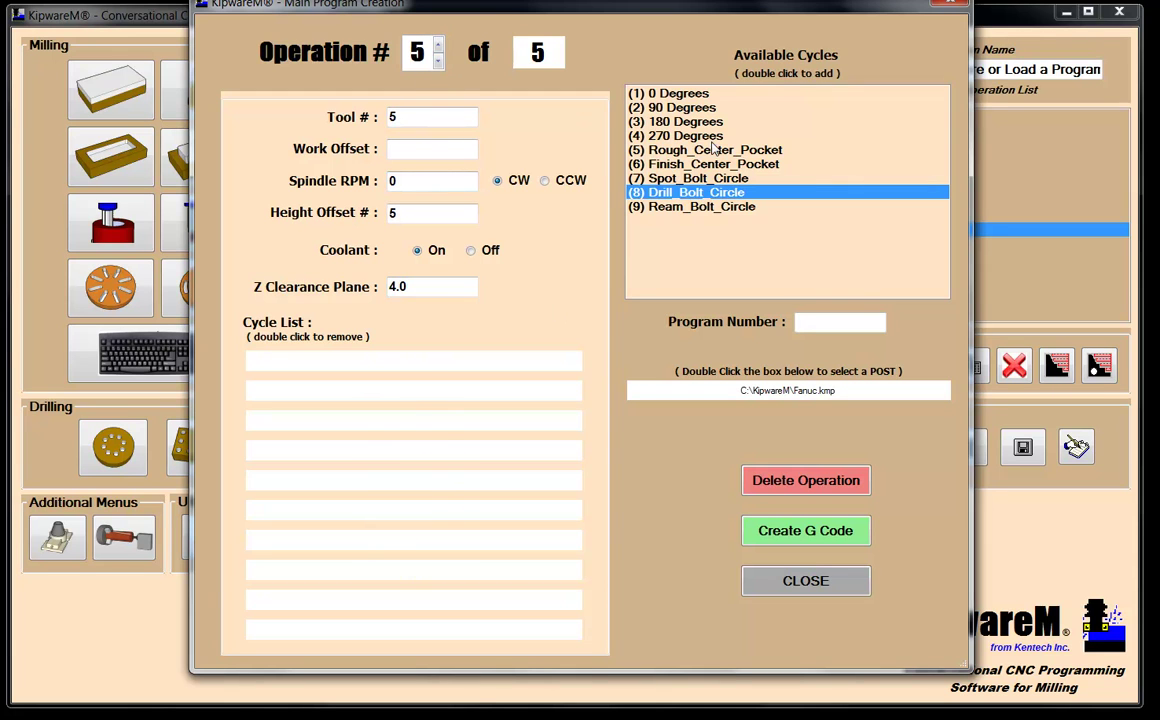
Step: Pair 0, 90 and 180 Degrees with Ream_Bolt_Circle and add the 270 Degrees rotation
{"action": "double_click", "coordinate": [684, 95]}
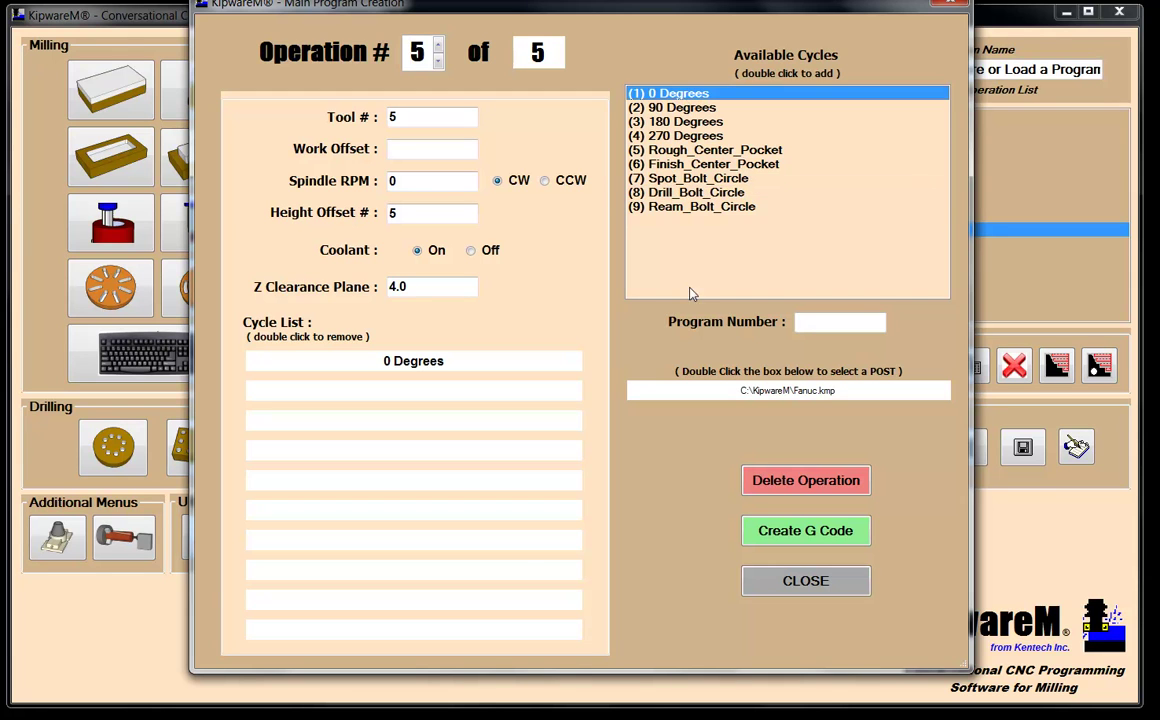
{"action": "double_click", "coordinate": [699, 207]}
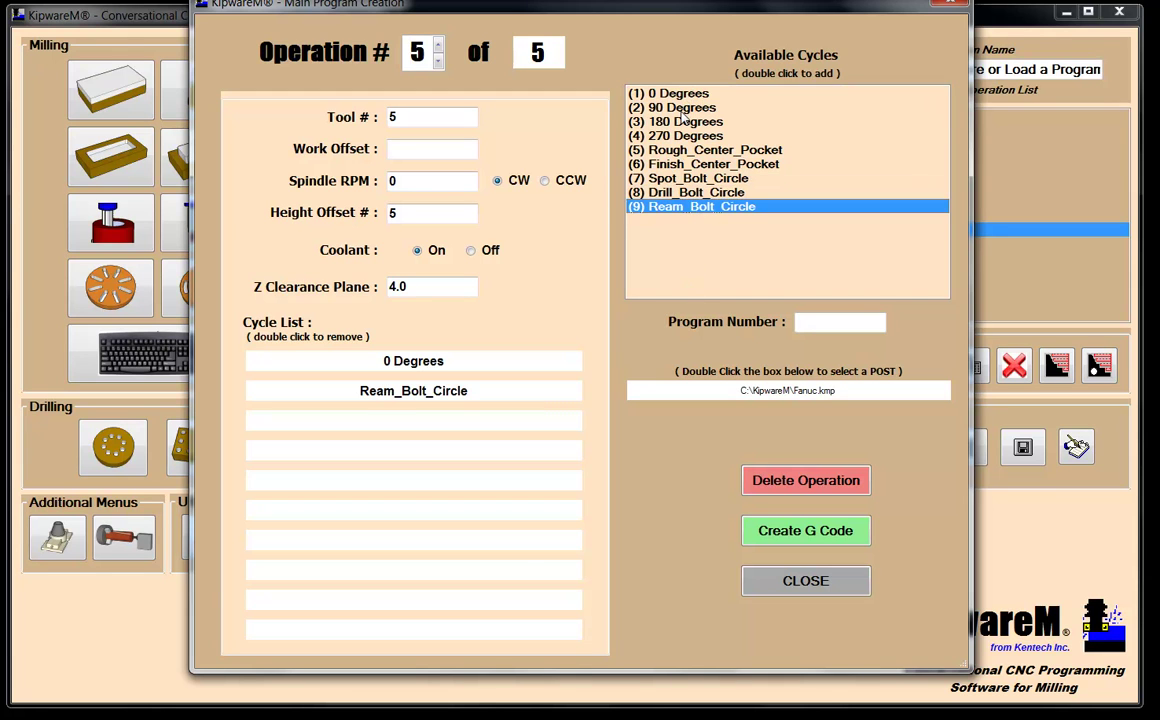
{"action": "left_click", "coordinate": [686, 108]}
{"action": "double_click", "coordinate": [685, 109]}
{"action": "double_click", "coordinate": [687, 208]}
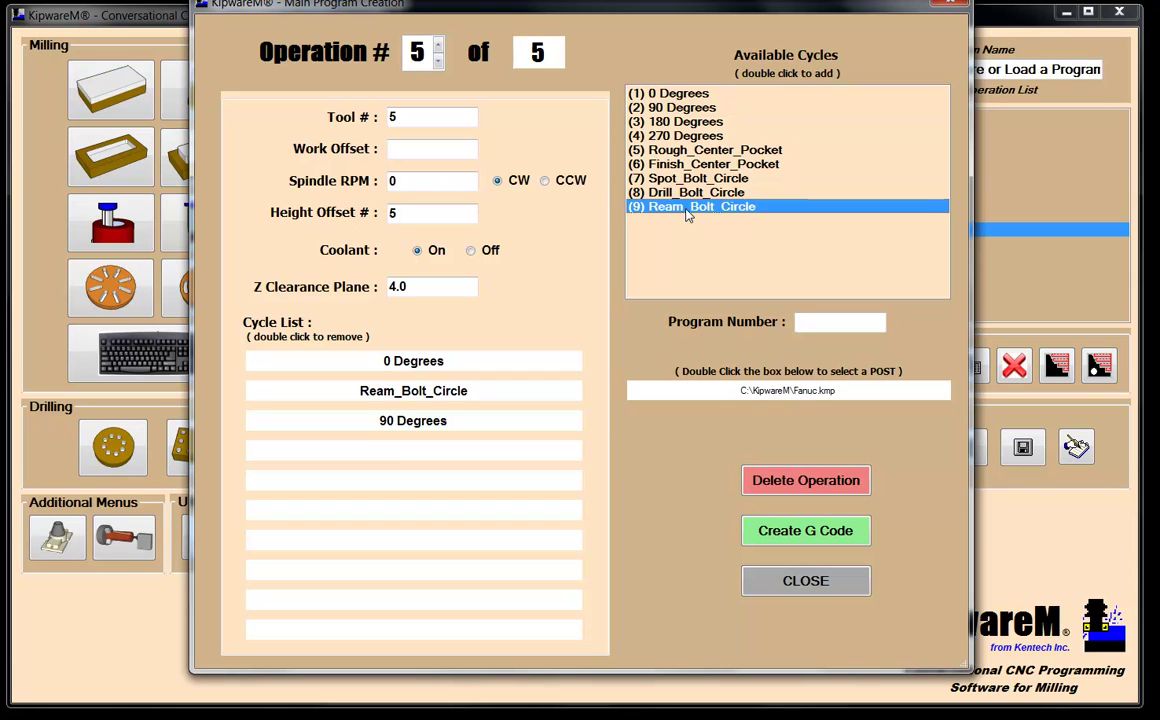
{"action": "double_click", "coordinate": [686, 122]}
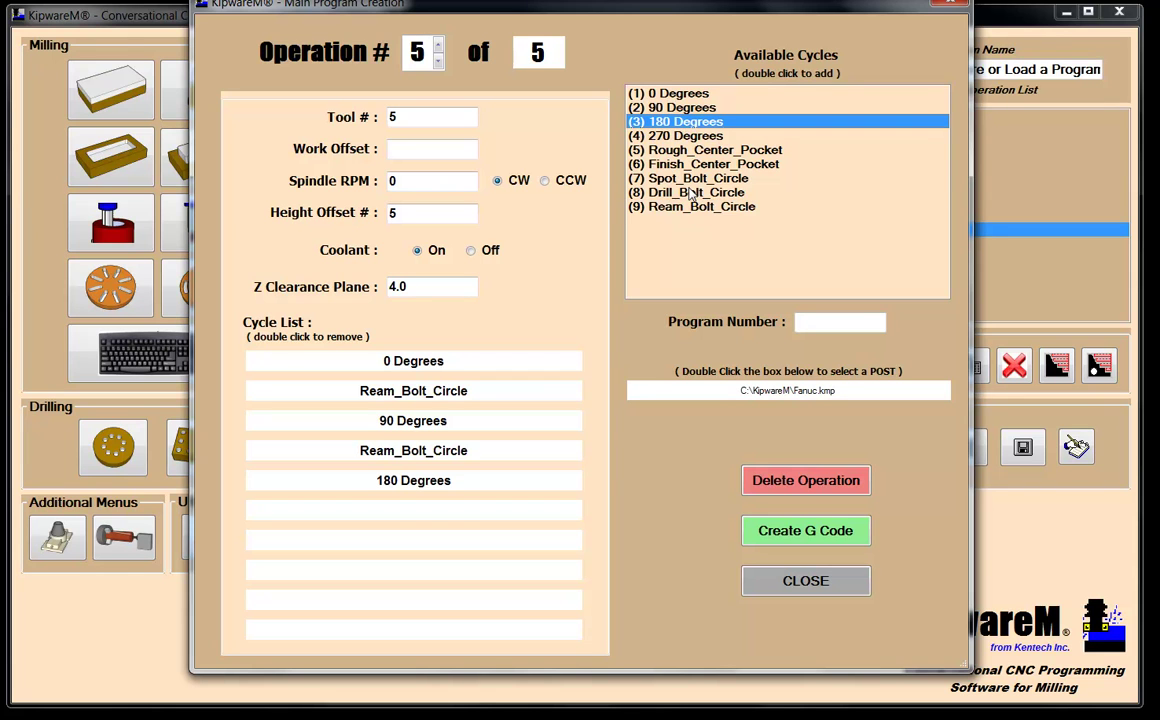
{"action": "double_click", "coordinate": [688, 208]}
{"action": "double_click", "coordinate": [688, 138]}
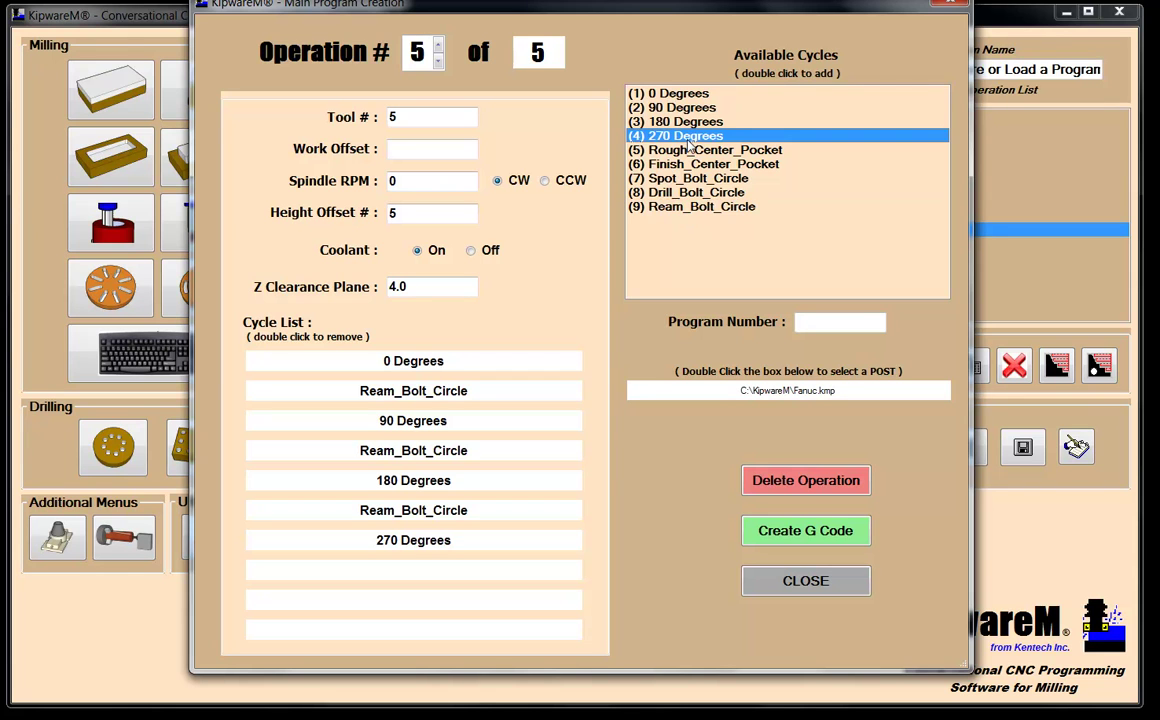